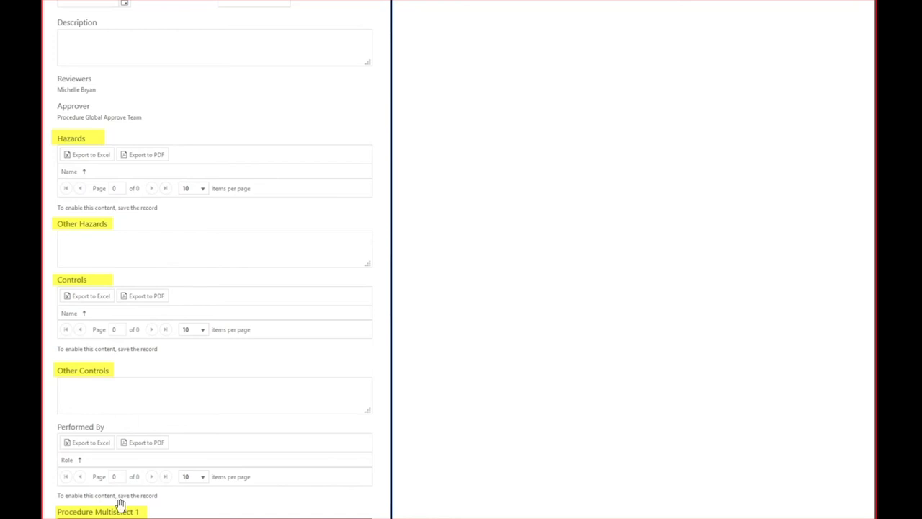
pyautogui.scroll(-2, 160, 410)
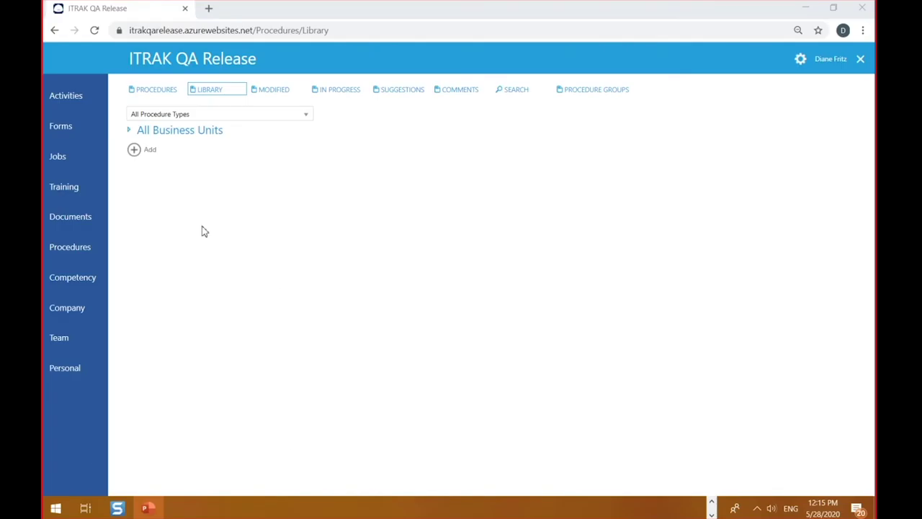
# - Start adding a procedure to the library and select Confined Space as its Applicable Code of Practice
pyautogui.click(149, 150)
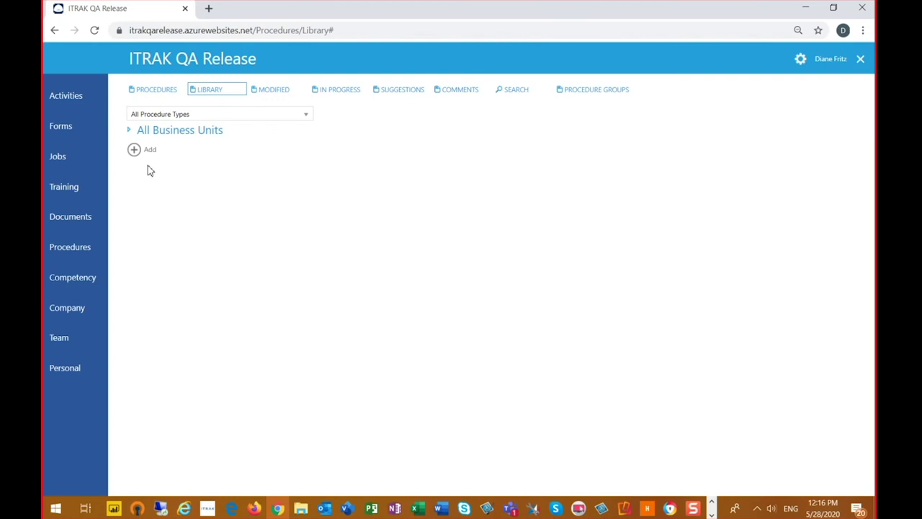
pyautogui.scroll(-10, 453, 282)
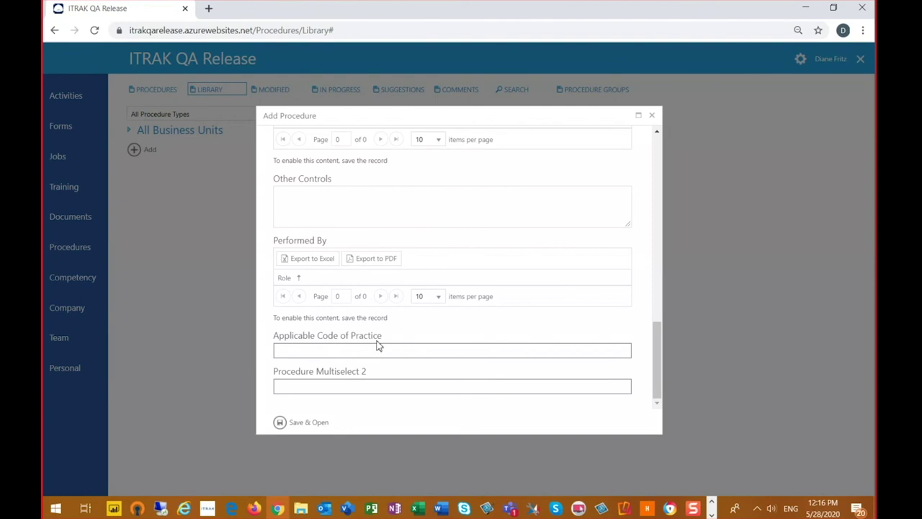
pyautogui.click(331, 352)
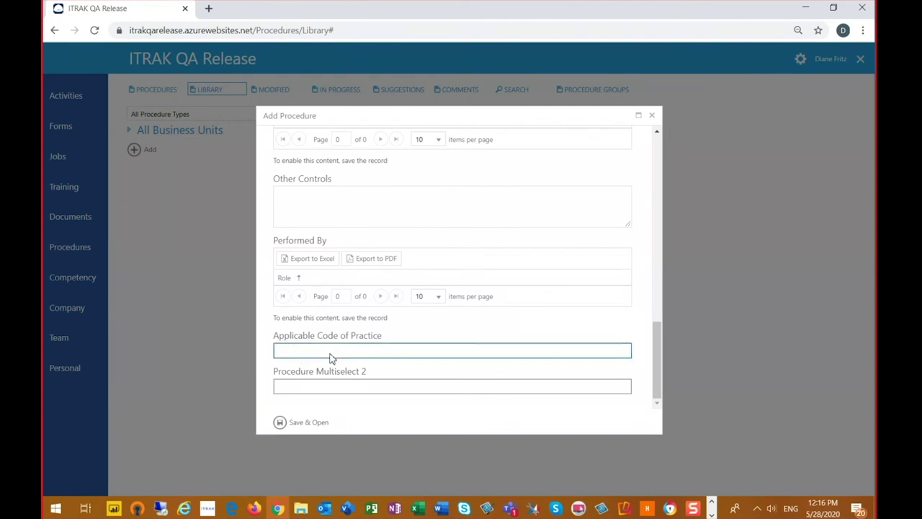
pyautogui.click(330, 353)
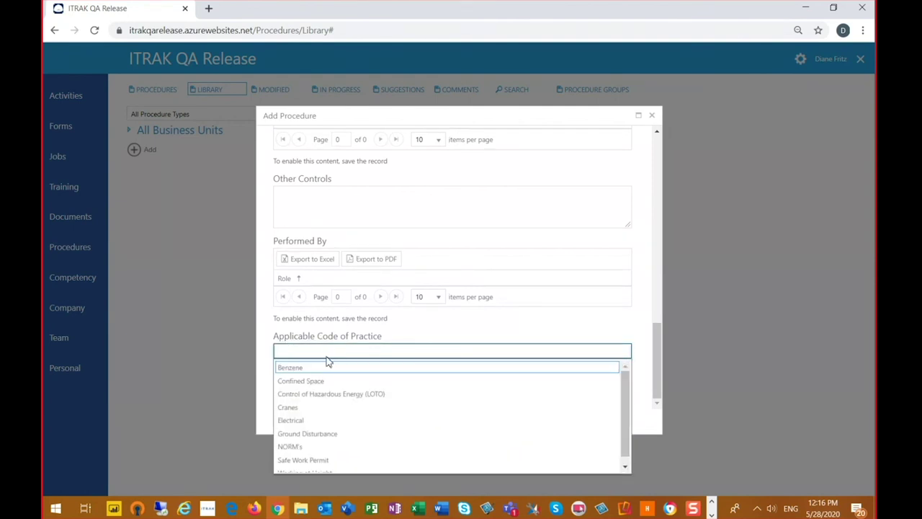
pyautogui.press('Down')
pyautogui.press('Down')
pyautogui.press('Down')
pyautogui.press('Down')
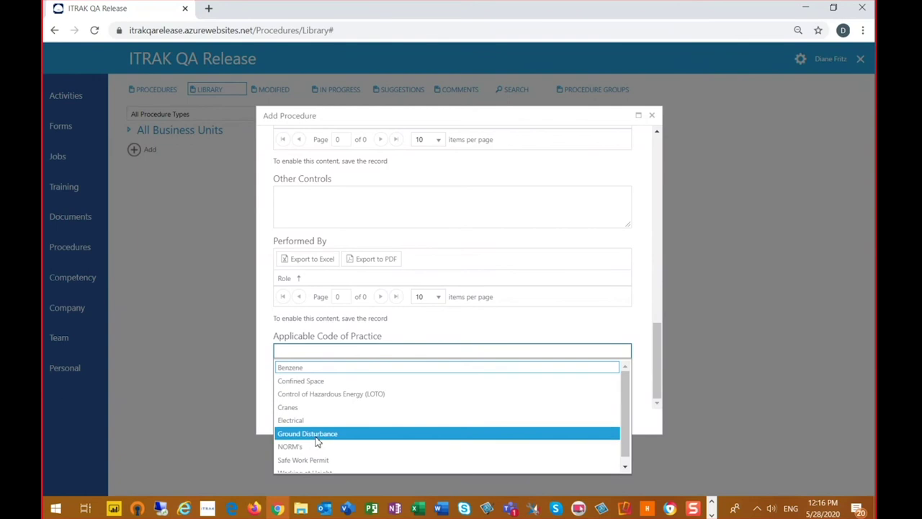
pyautogui.click(310, 380)
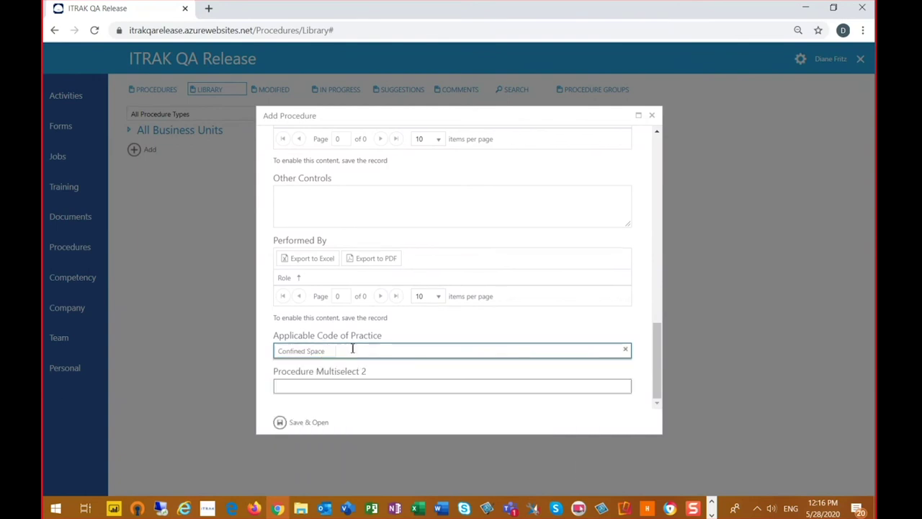
# - Add Ground Disturbance and Safe Work Permit to the procedure's Applicable Code of Practice
pyautogui.click(362, 352)
pyautogui.click(341, 433)
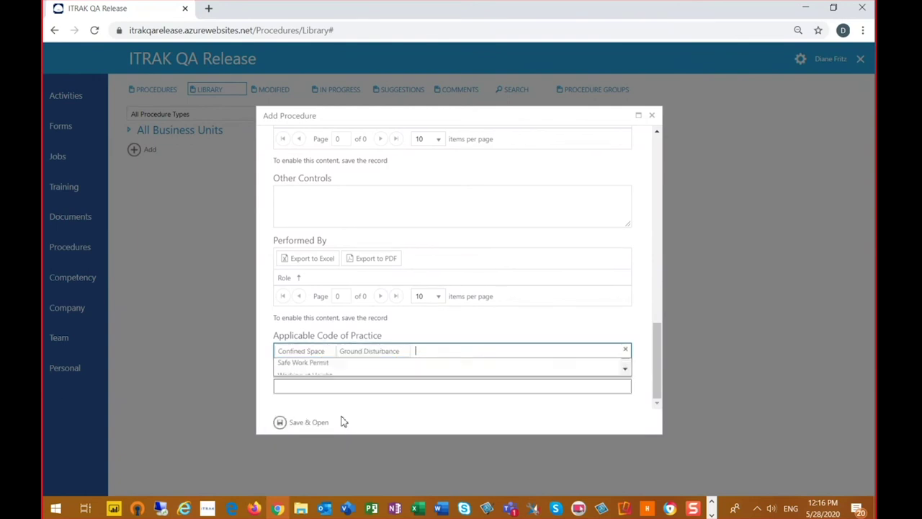
pyautogui.click(473, 355)
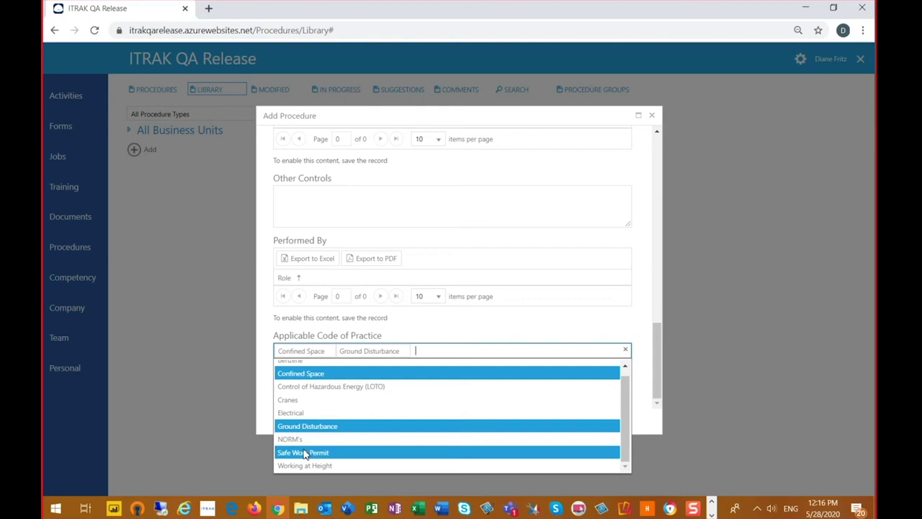
pyautogui.click(309, 448)
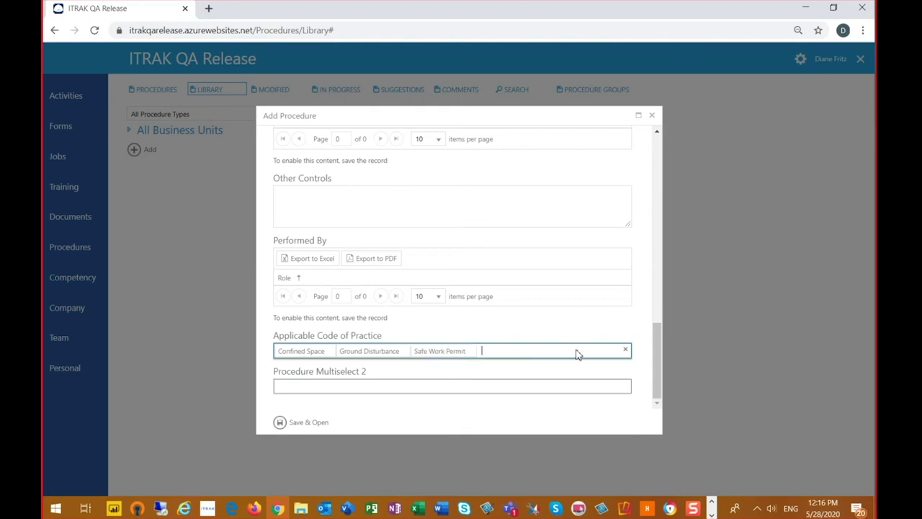
# - Remove Confined Space and Safe Work Permit from the procedure's Applicable Code of Practice
pyautogui.click(435, 356)
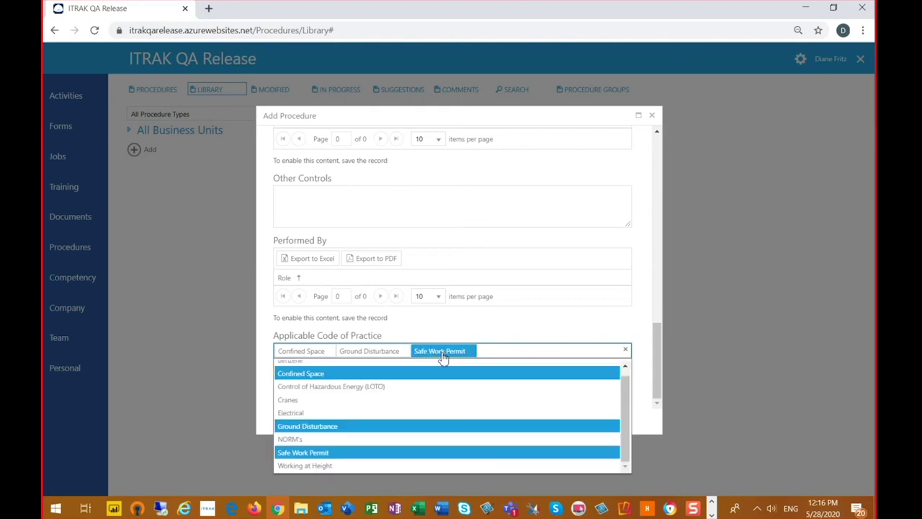
pyautogui.click(437, 373)
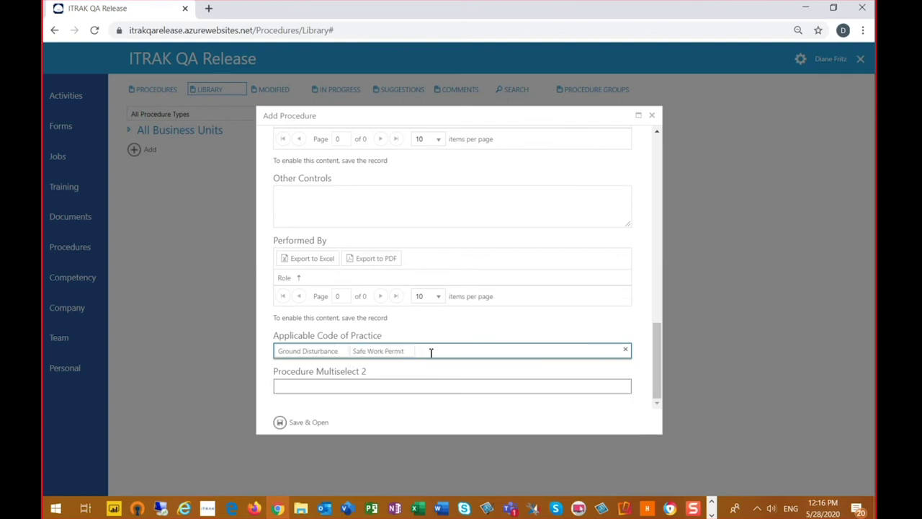
pyautogui.press('BackSpace')
# - Add Control of Hazardous Energy (LOTO) and Benzene to the procedure's Applicable Code of Practice
pyautogui.click(420, 355)
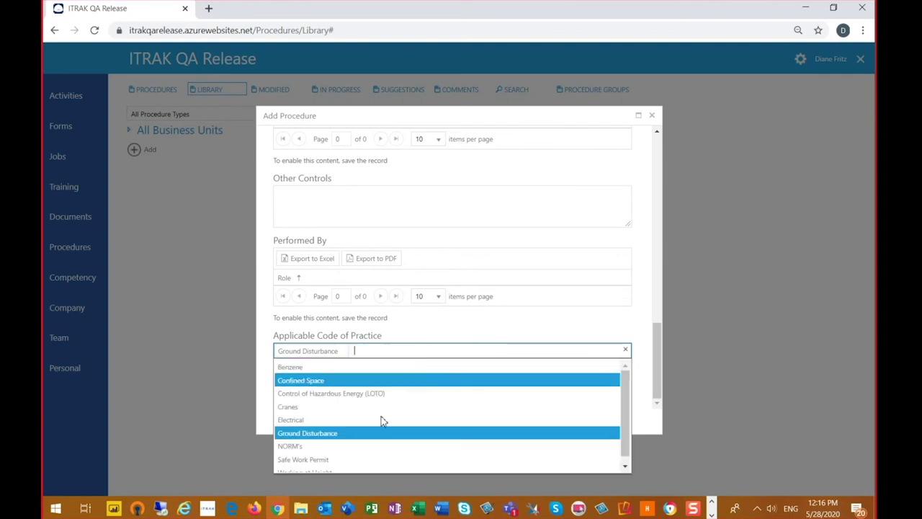
pyautogui.click(346, 394)
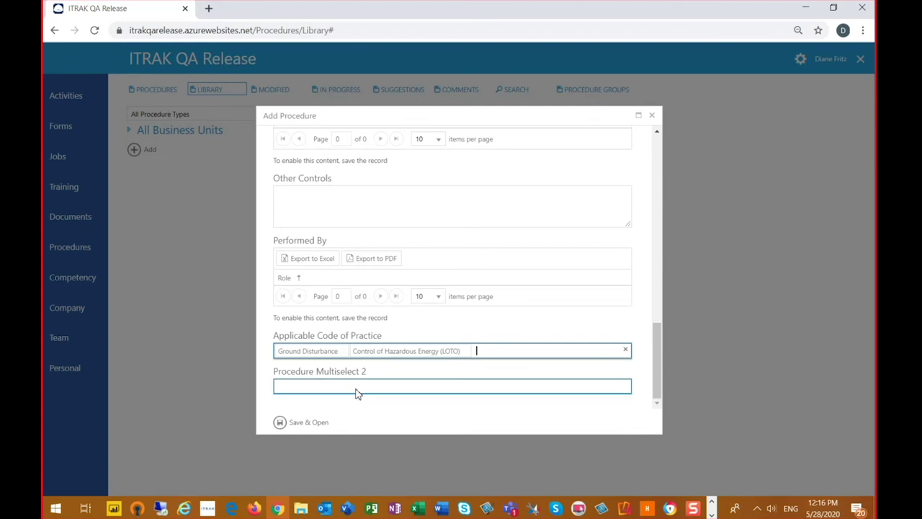
pyautogui.click(357, 393)
pyautogui.click(506, 364)
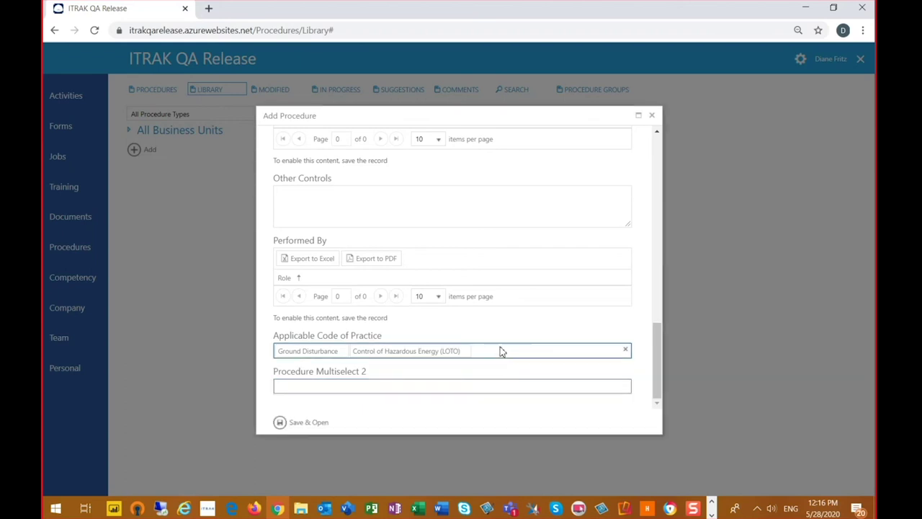
pyautogui.click(502, 351)
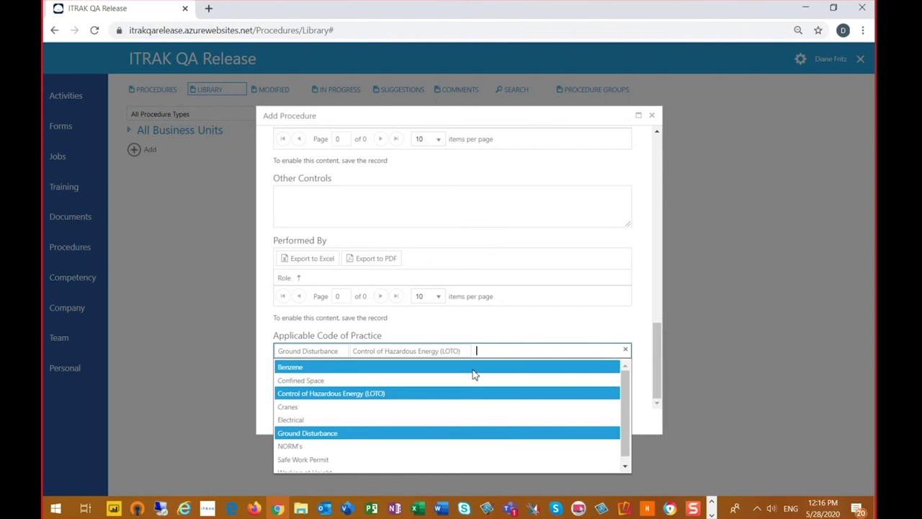
pyautogui.click(474, 367)
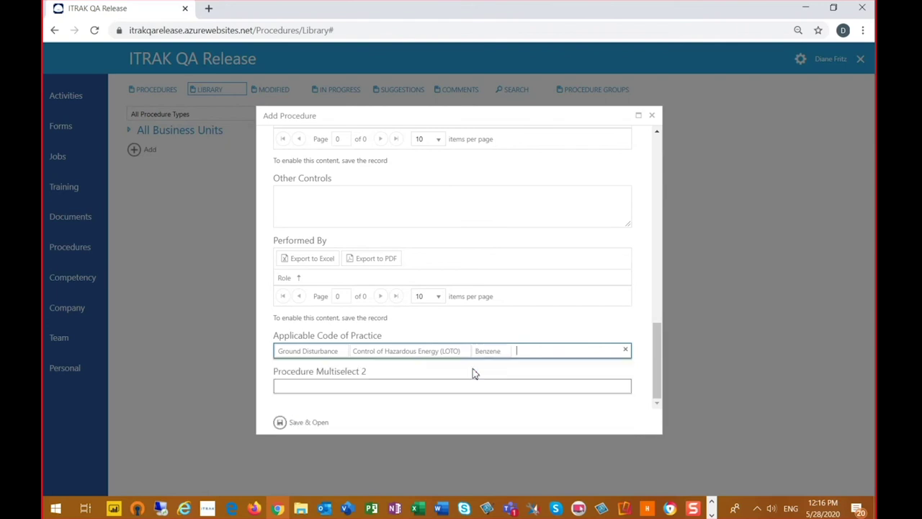
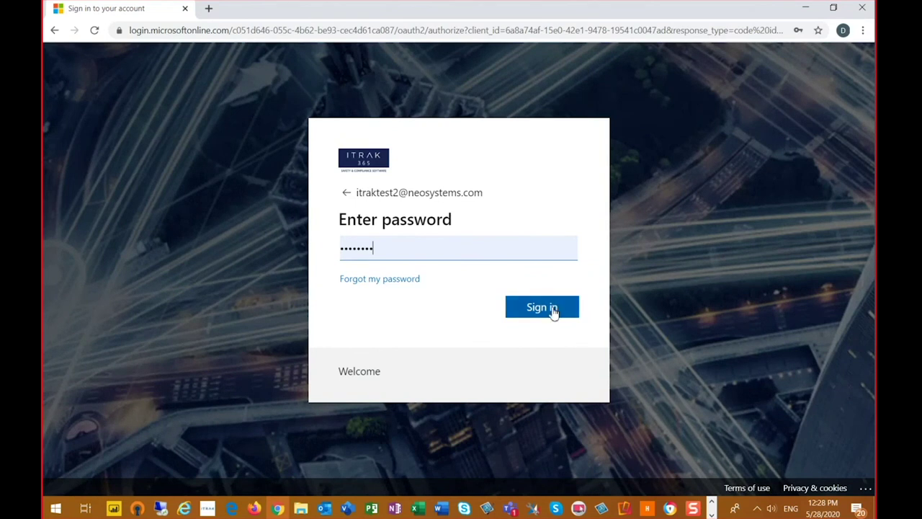
# - Sign in to the test employee's account and open the review of the outstanding Welding competency
pyautogui.click(552, 308)
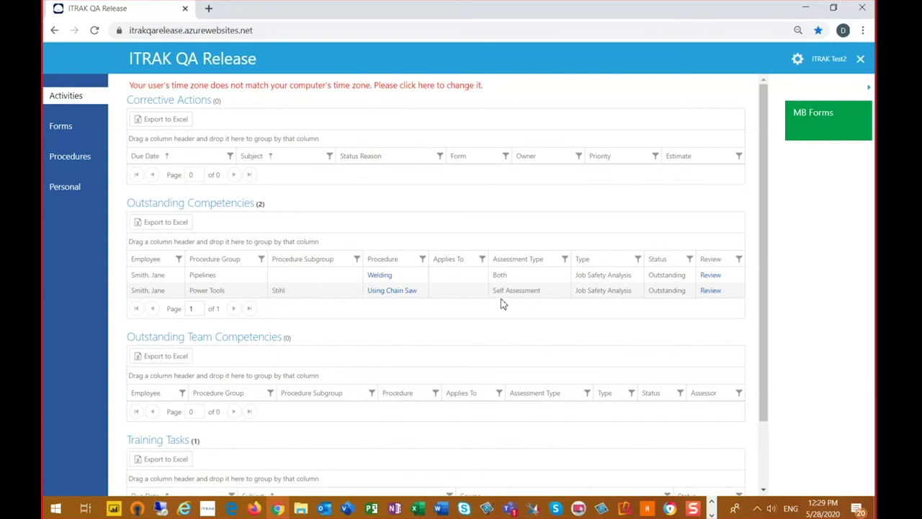
pyautogui.click(711, 277)
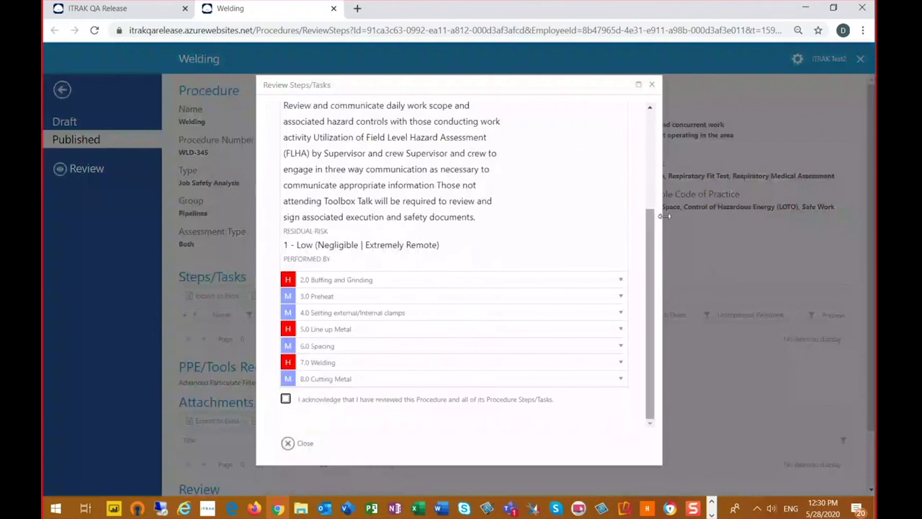
# - Mark the Welding tasks Conduct Daily Toolbox Talk, Buffing and Grinding, Preheat, and Setting external/Internal clamps as reviewed
pyautogui.moveTo(650, 216); pyautogui.dragTo(647, 117)
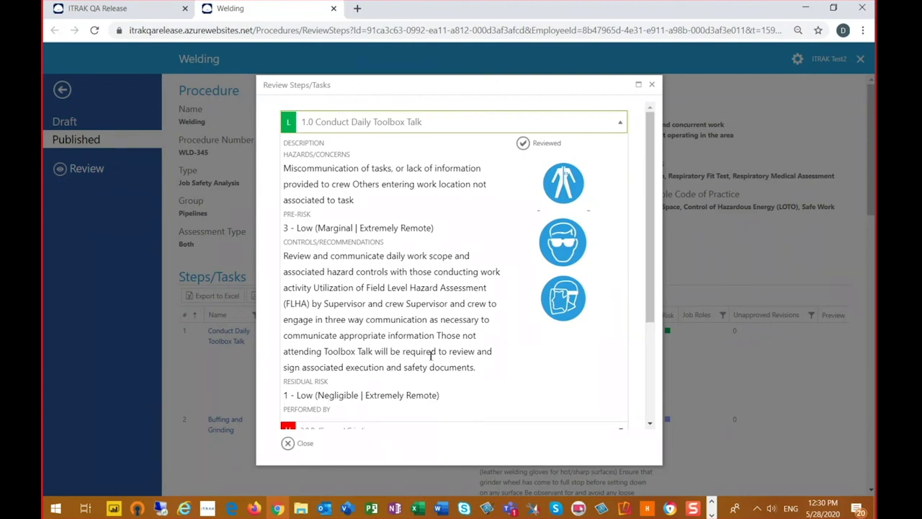
pyautogui.click(545, 146)
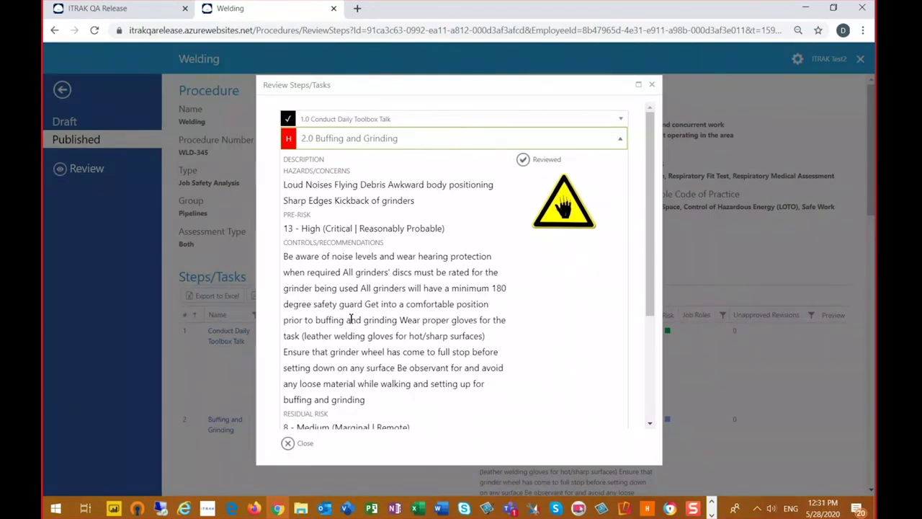
pyautogui.scroll(-1, 652, 225)
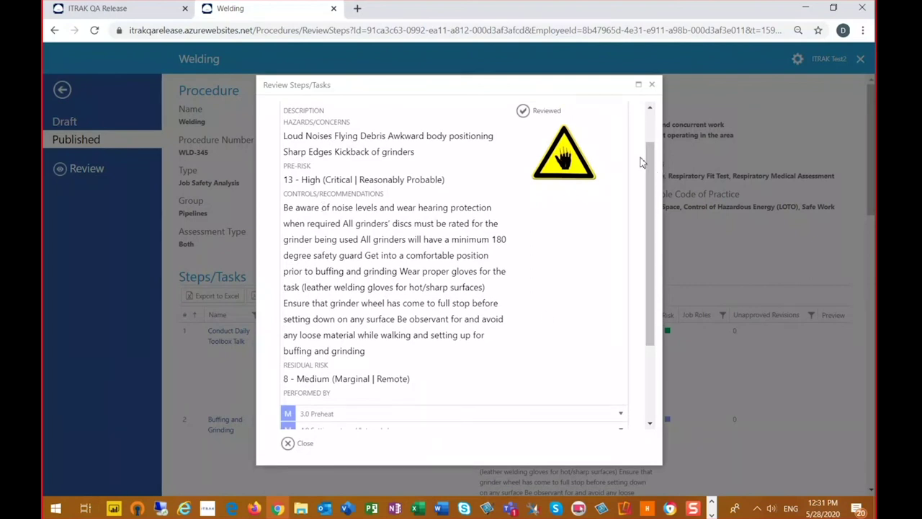
pyautogui.scroll(1, 591, 166)
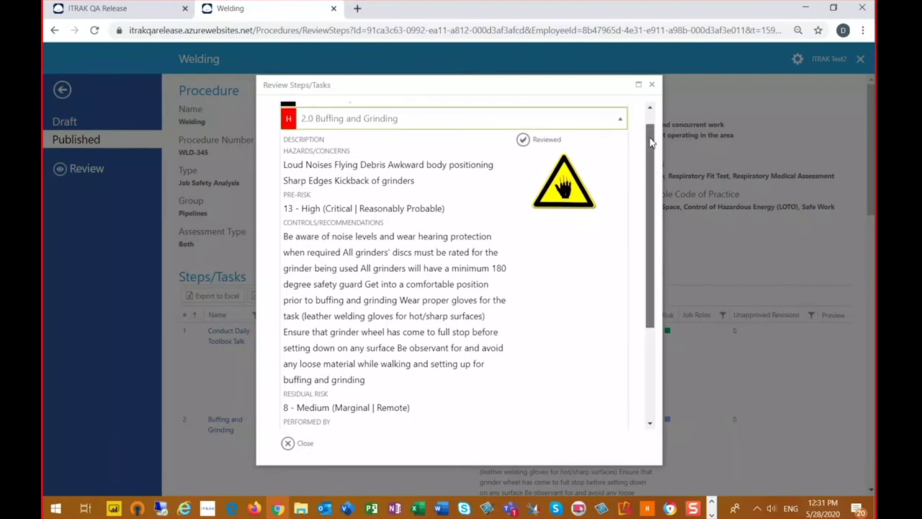
pyautogui.click(536, 147)
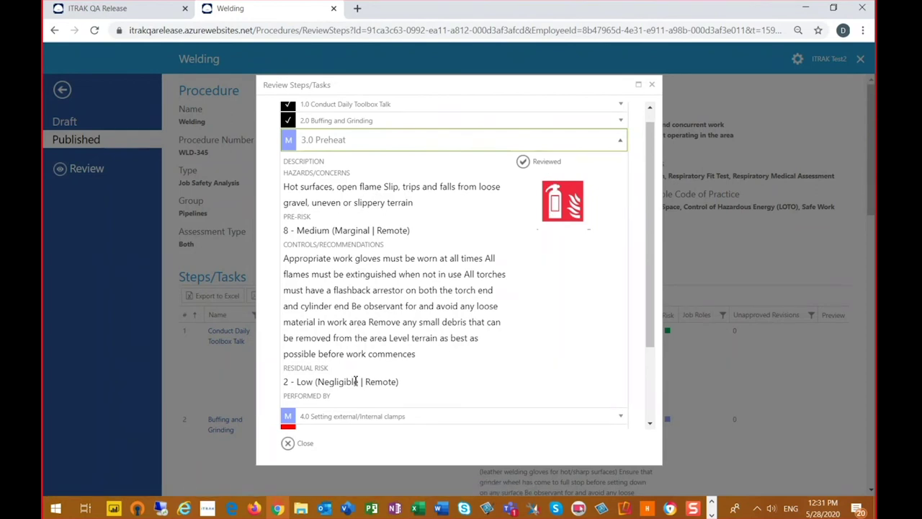
pyautogui.click(546, 162)
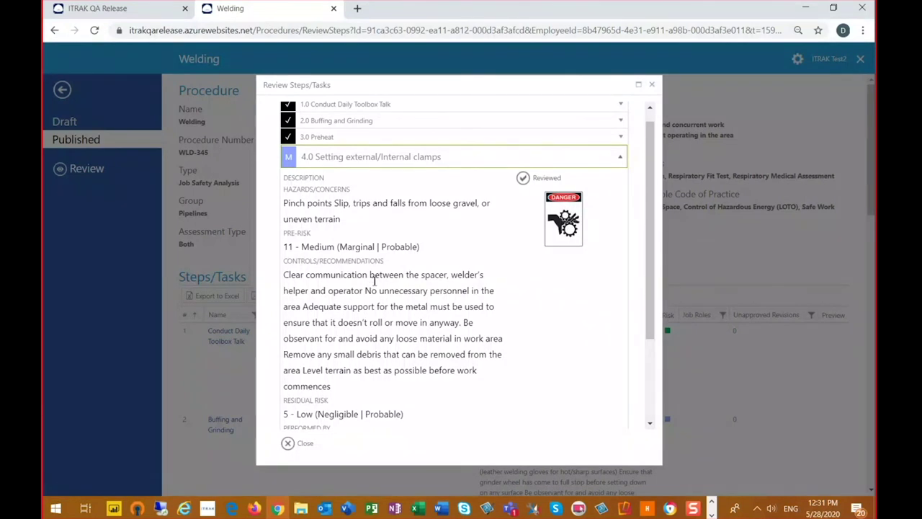
pyautogui.click(540, 180)
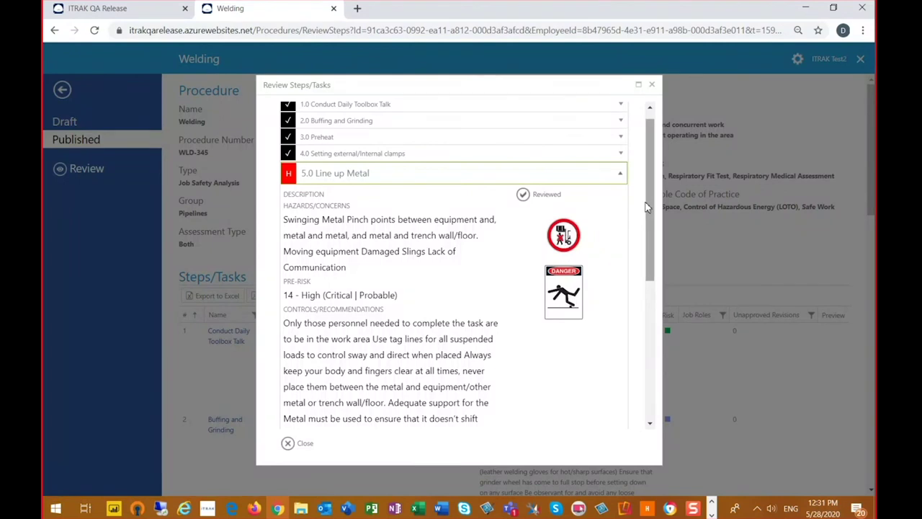
# - Mark the remaining Welding tasks Line up Metal, Spacing, Welding, and Cutting Metal as reviewed
pyautogui.moveTo(653, 205)
pyautogui.mouseDown()
pyautogui.moveTo(655, 289)
pyautogui.moveTo(657, 196)
pyautogui.mouseUp()
pyautogui.click(553, 212)
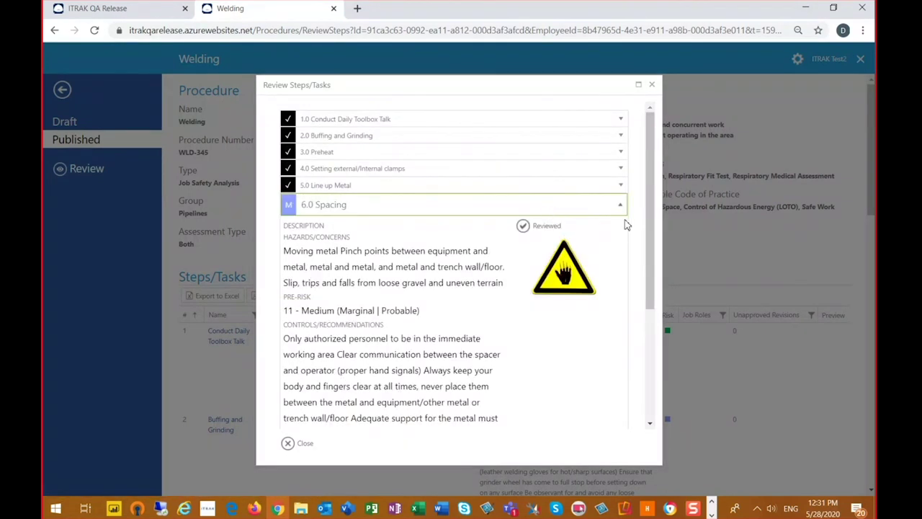
pyautogui.click(560, 228)
pyautogui.moveTo(646, 237); pyautogui.dragTo(649, 294)
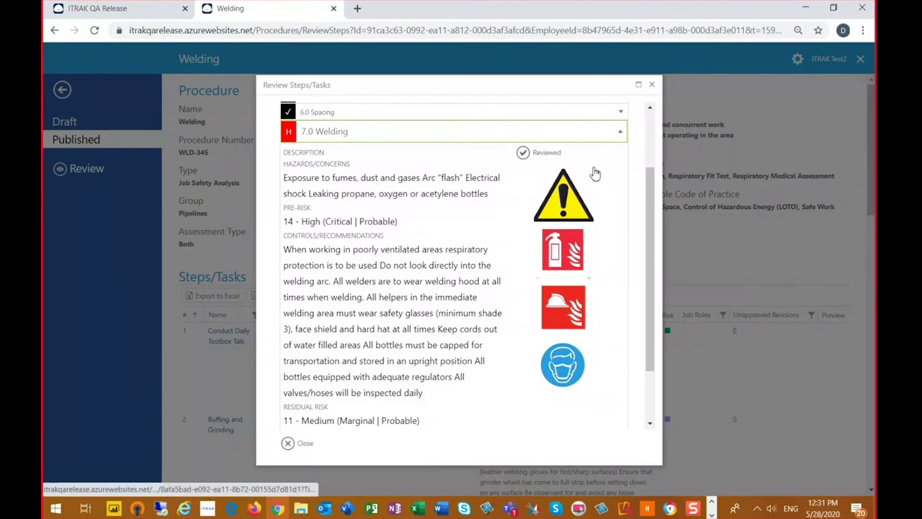
pyautogui.click(545, 156)
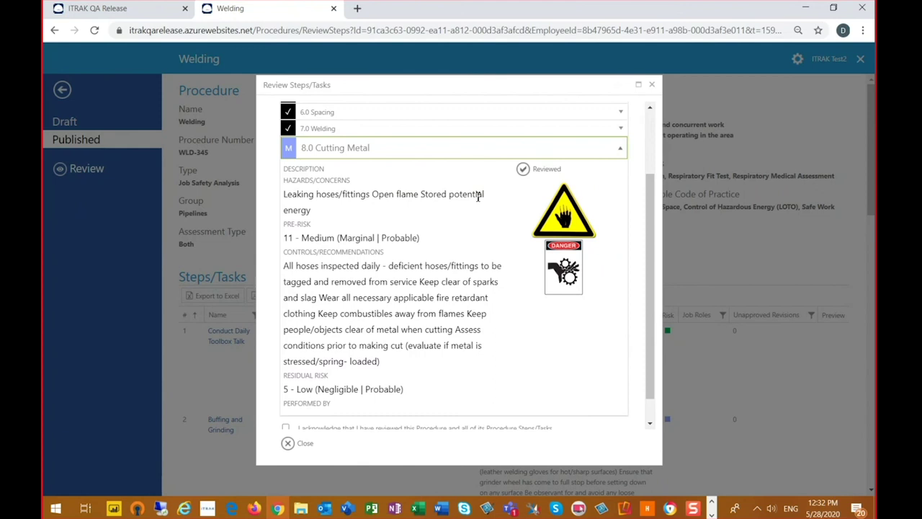
pyautogui.click(547, 170)
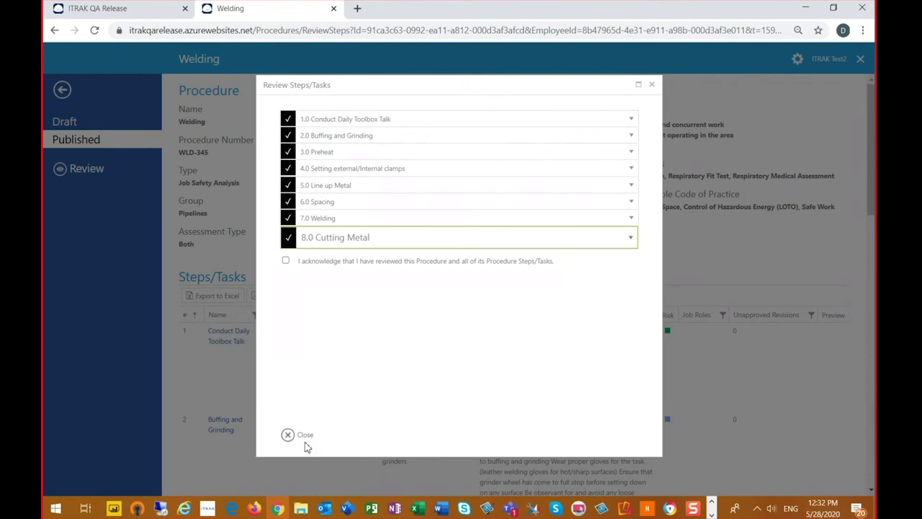
# - Acknowledge having reviewed the Welding procedure and all of its steps, and save the review
pyautogui.click(285, 261)
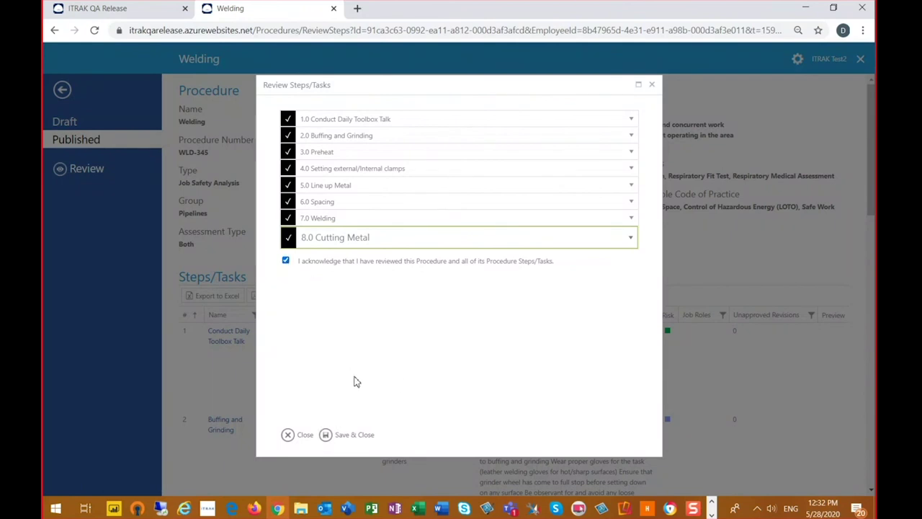
pyautogui.click(354, 436)
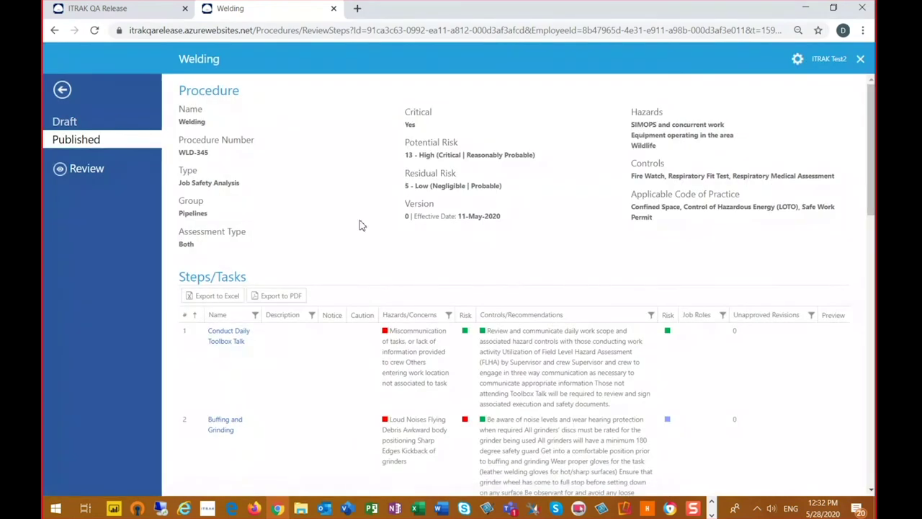
# - Return to the activities overview and open the review of the outstanding Using Chain Saw competency
pyautogui.click(62, 91)
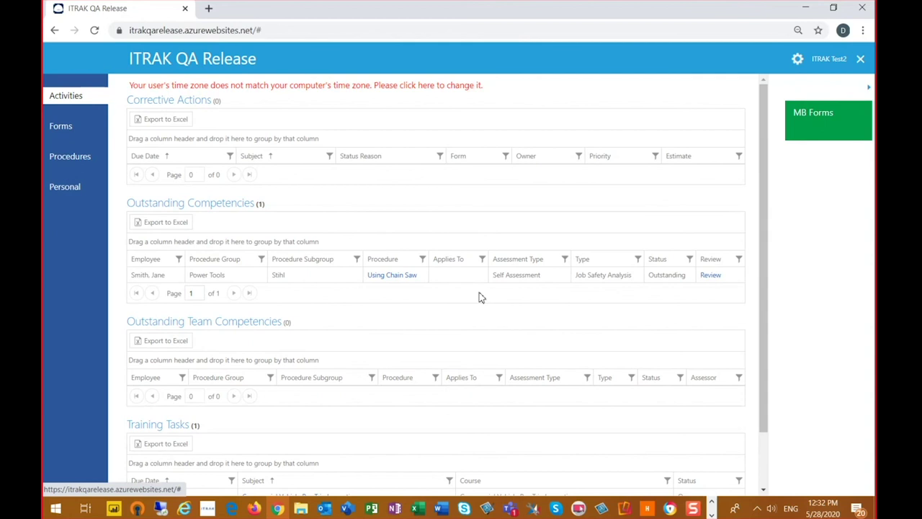
pyautogui.click(710, 276)
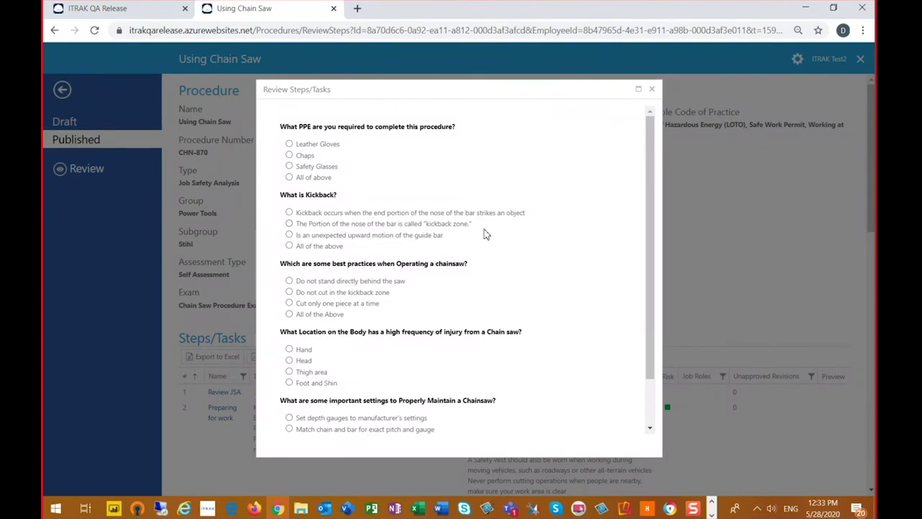
# - Leave the Using Chain Saw exam and display the employee's competency records in their personal information
pyautogui.click(333, 9)
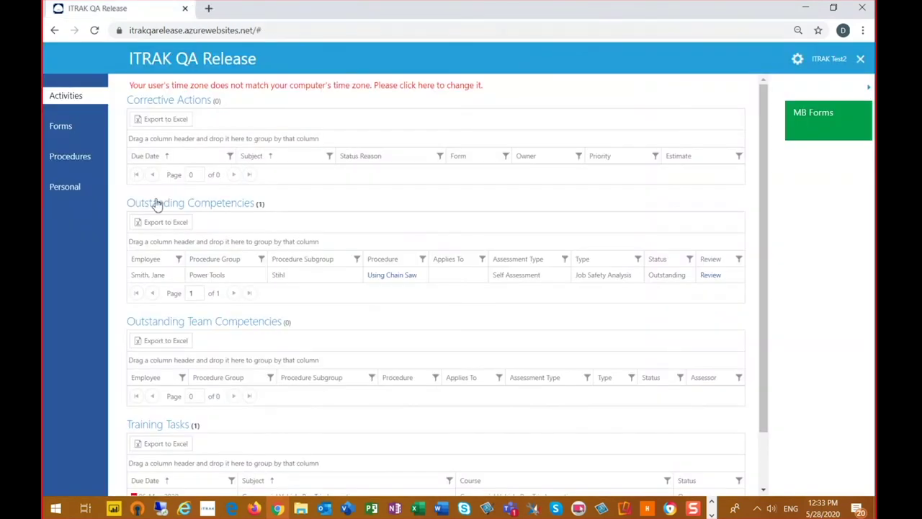
pyautogui.click(72, 196)
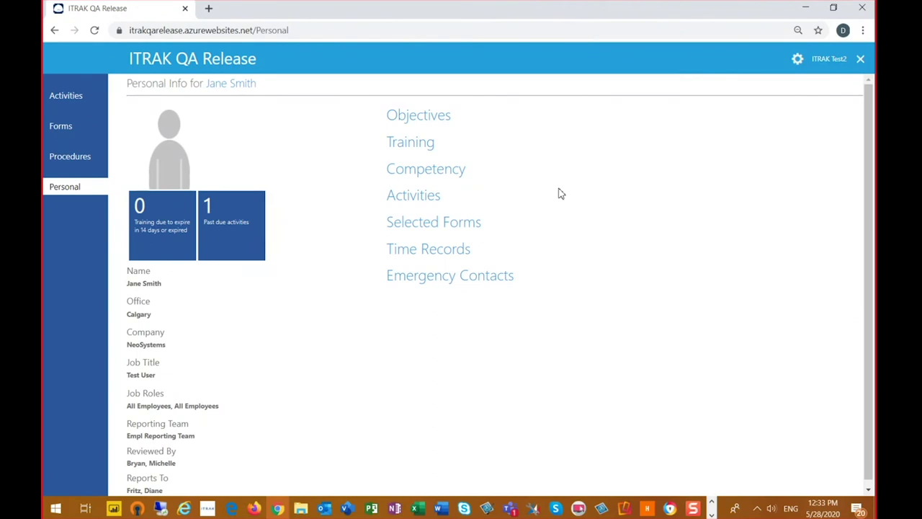
pyautogui.click(416, 178)
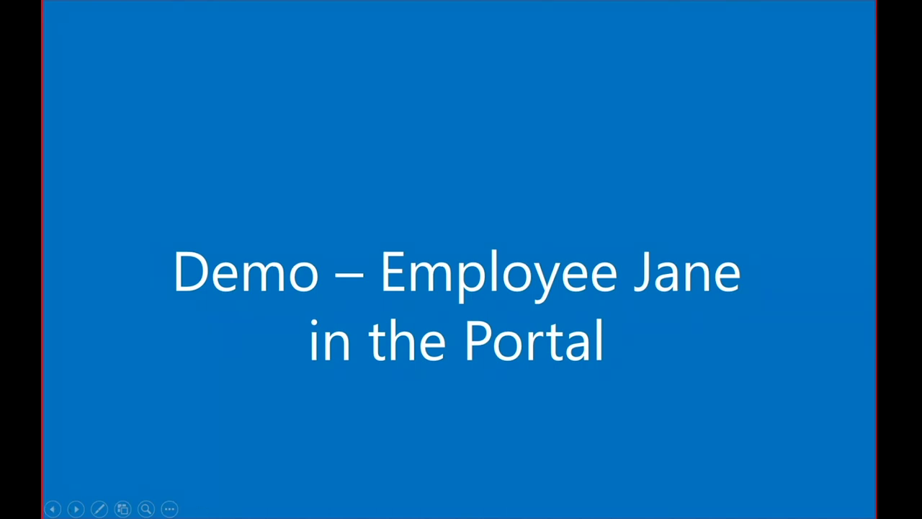
pyautogui.press('Right')
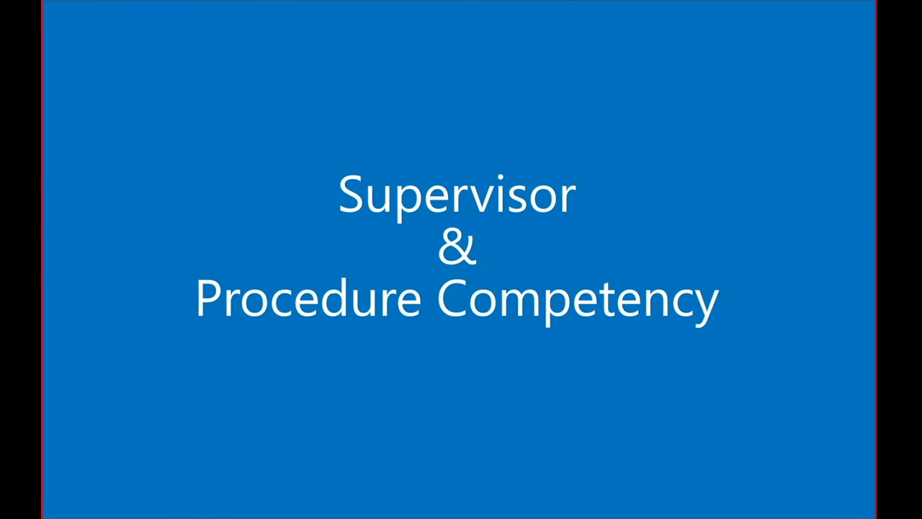
pyautogui.press('Right')
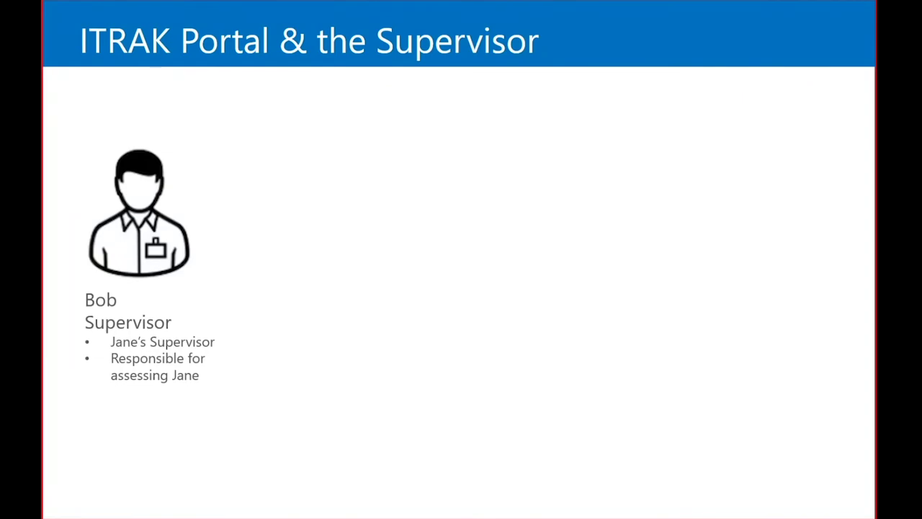
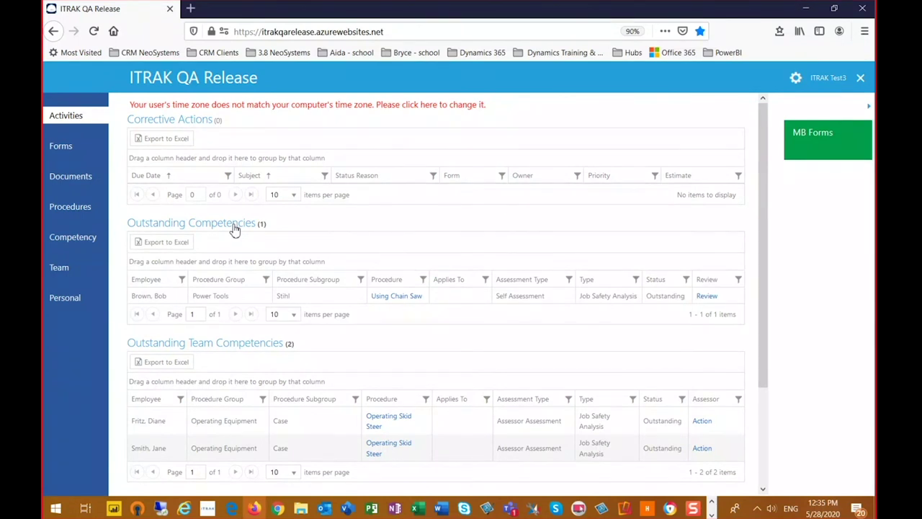
# - Refresh the supervisor's activities overview and open the assessment of the reviewed Welding entry under Outstanding Team Competencies
pyautogui.click(92, 31)
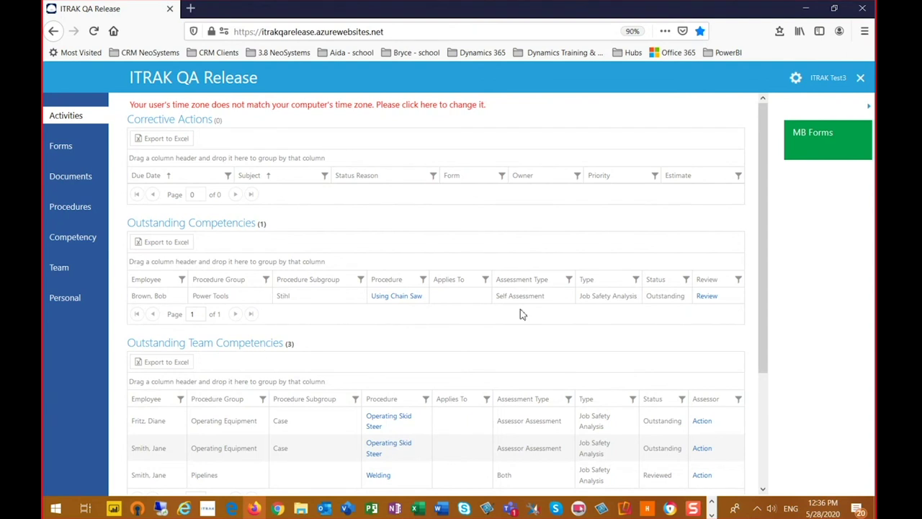
pyautogui.click(199, 343)
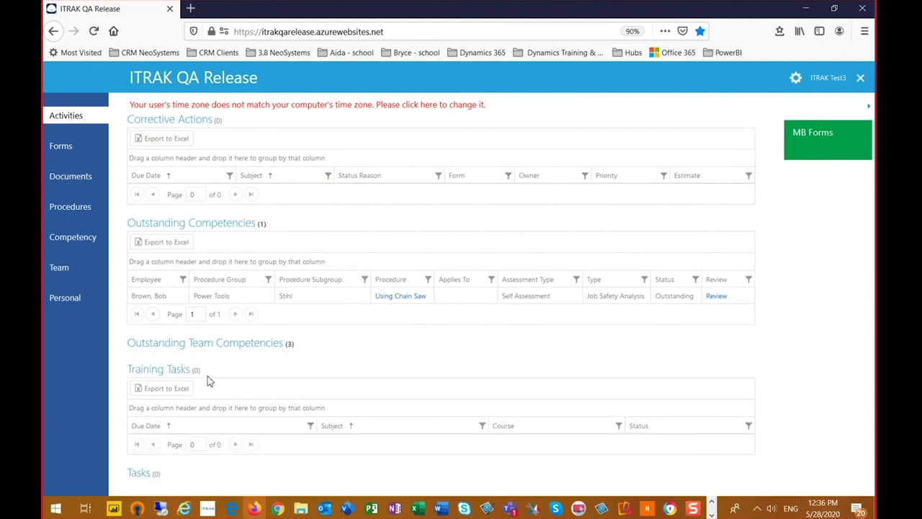
pyautogui.click(226, 344)
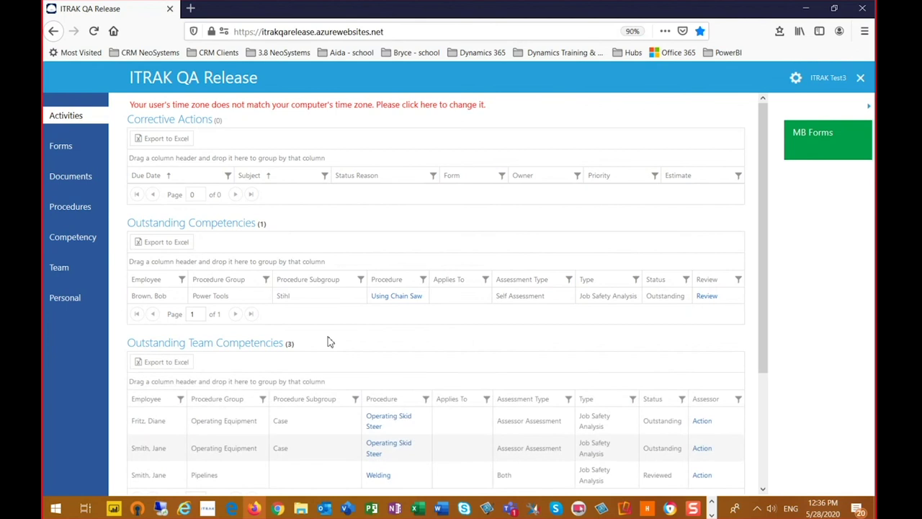
pyautogui.moveTo(764, 309); pyautogui.dragTo(755, 418)
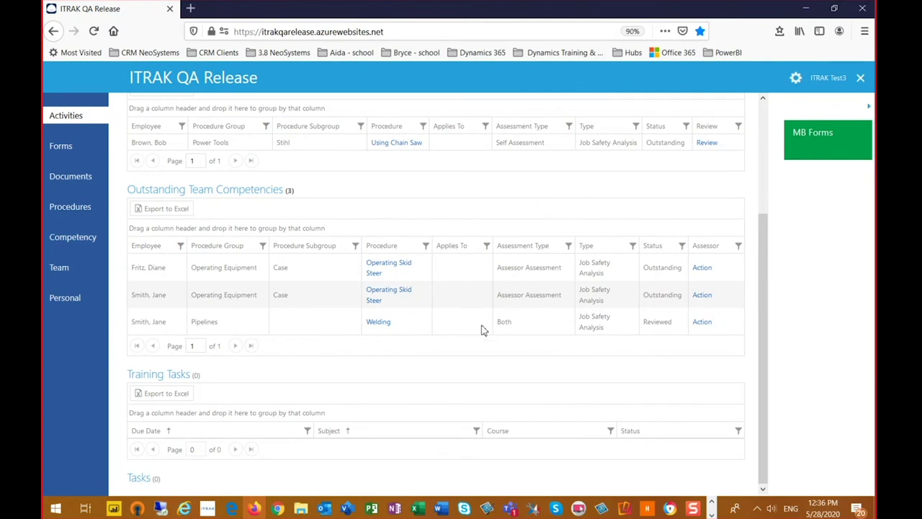
pyautogui.click(702, 324)
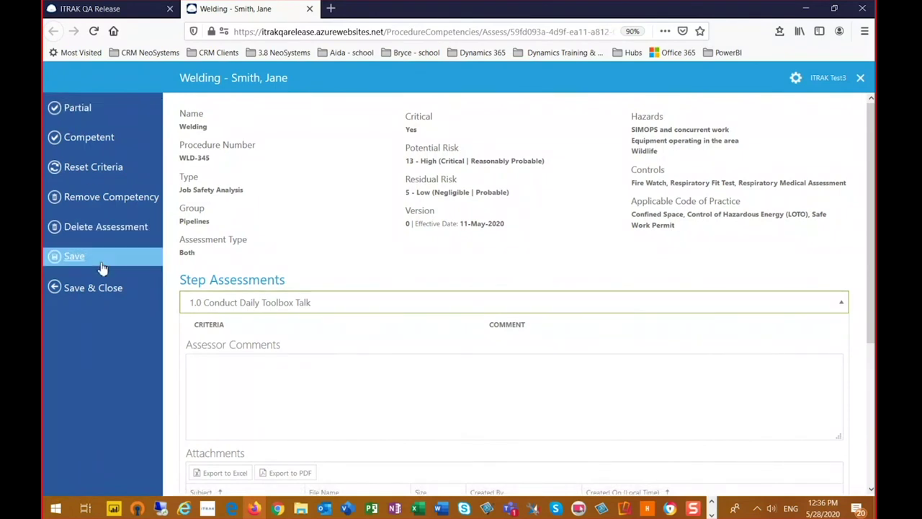
pyautogui.click(102, 144)
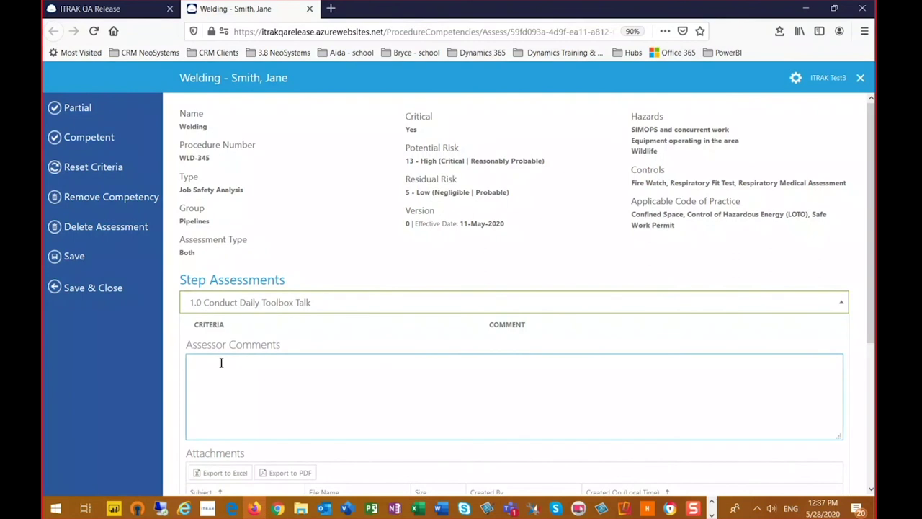
pyautogui.moveTo(870, 248); pyautogui.dragTo(875, 390)
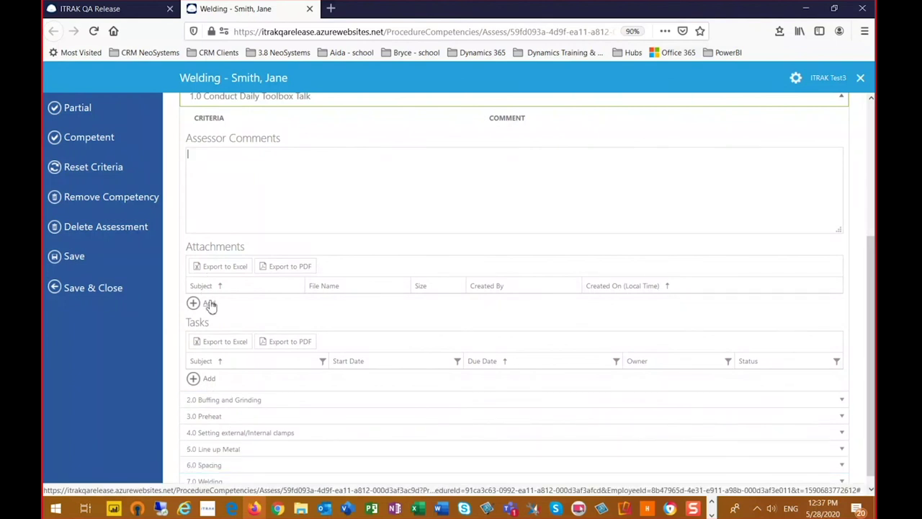
pyautogui.click(213, 385)
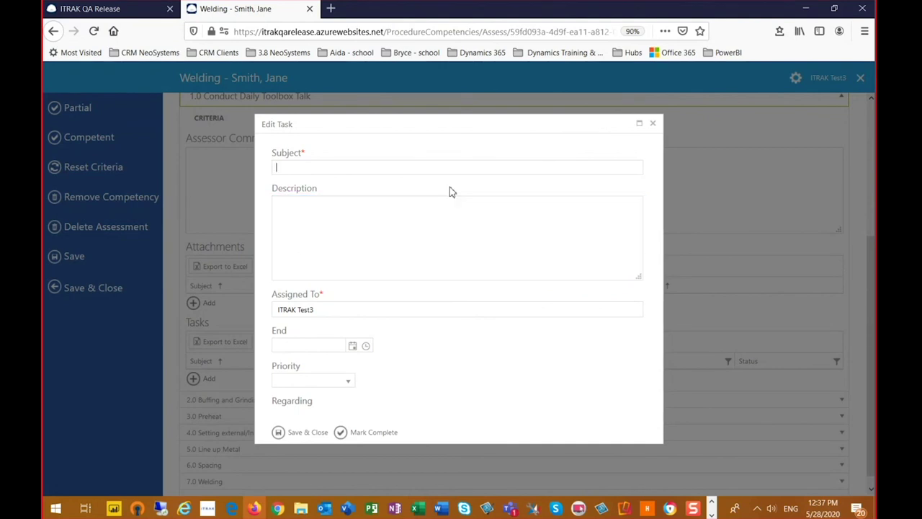
pyautogui.click(652, 127)
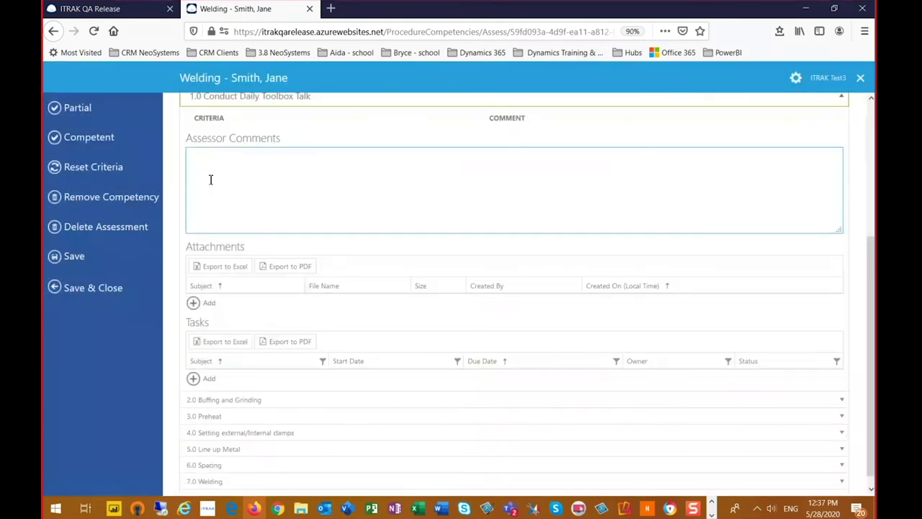
pyautogui.click(258, 179)
pyautogui.write('O')
pyautogui.press('BackSpace')
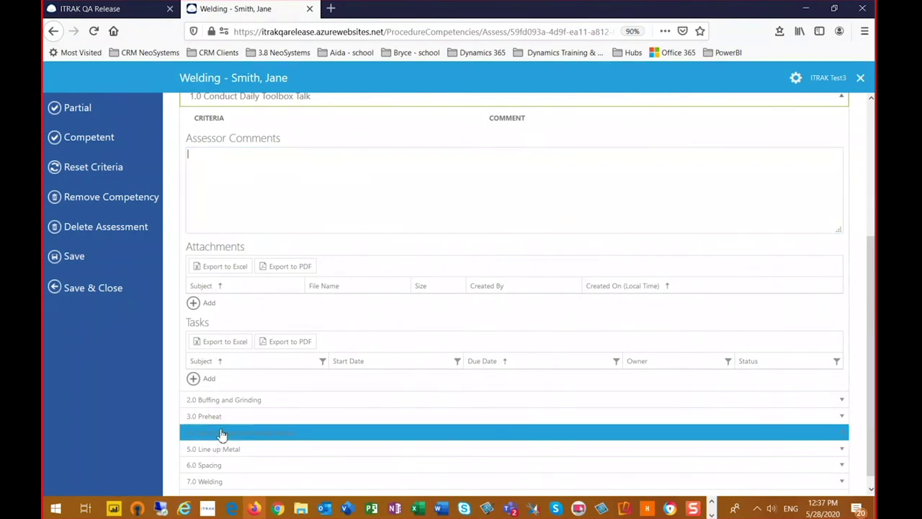
# - Enter the assessor comment "Completed step well, no issues" for Buffing and Grinding, and mark the Welding assessment as competent
pyautogui.click(223, 400)
pyautogui.click(217, 412)
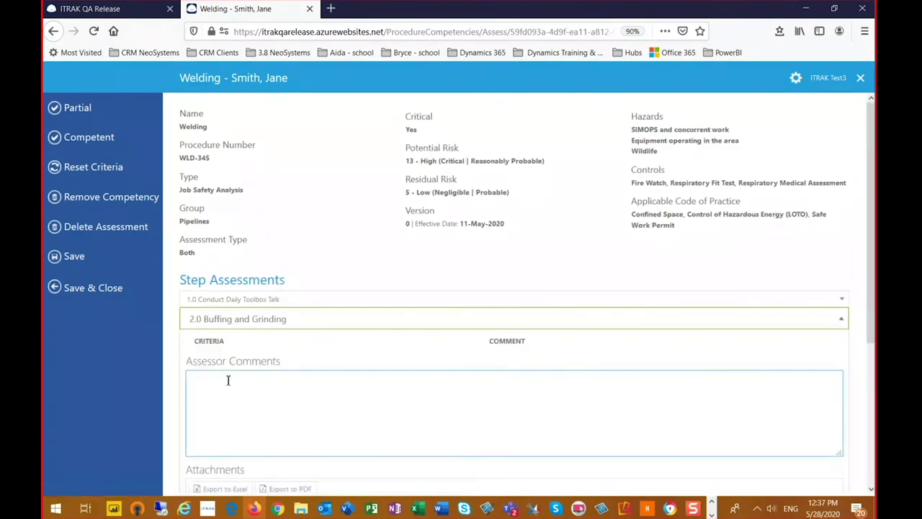
pyautogui.write('Did')
pyautogui.press('BackSpace')
pyautogui.press('BackSpace')
pyautogui.press('BackSpace')
pyautogui.press('BackSpace')
pyautogui.write('Completed step well,')
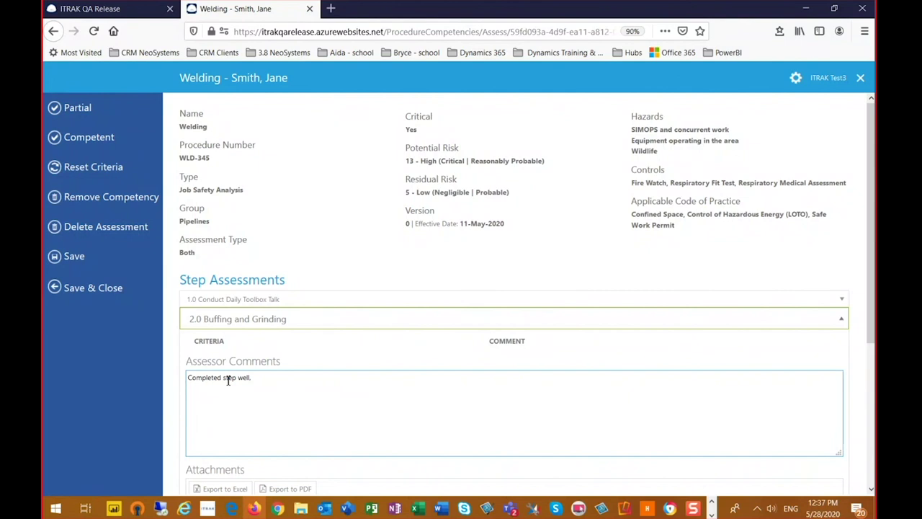
pyautogui.write(' no issues')
pyautogui.click(222, 358)
pyautogui.click(82, 142)
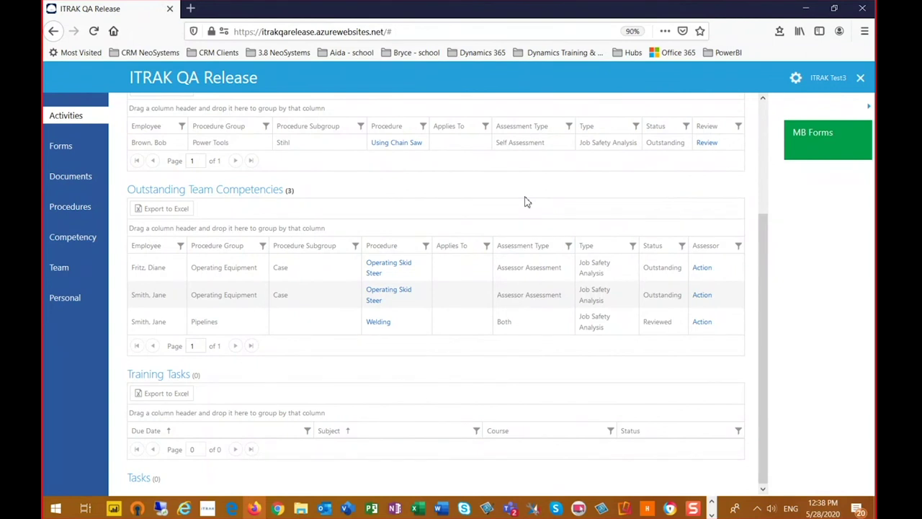
# - Refresh the outstanding team competencies list and display the team's competency summary for all employees
pyautogui.click(189, 190)
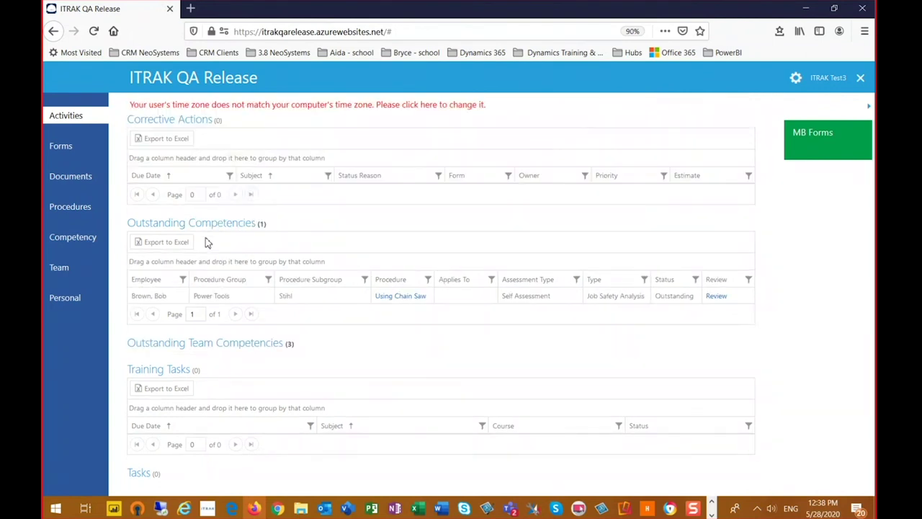
pyautogui.click(237, 343)
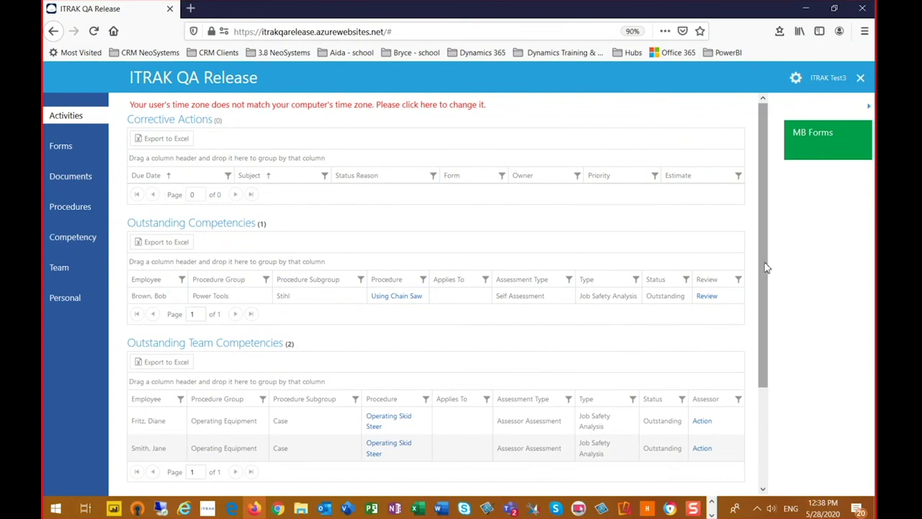
pyautogui.moveTo(770, 276); pyautogui.dragTo(768, 365)
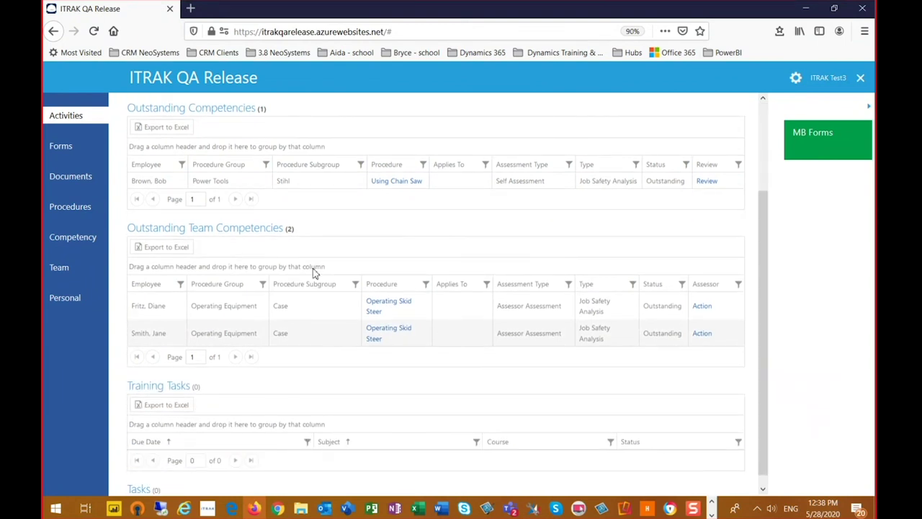
pyautogui.click(90, 270)
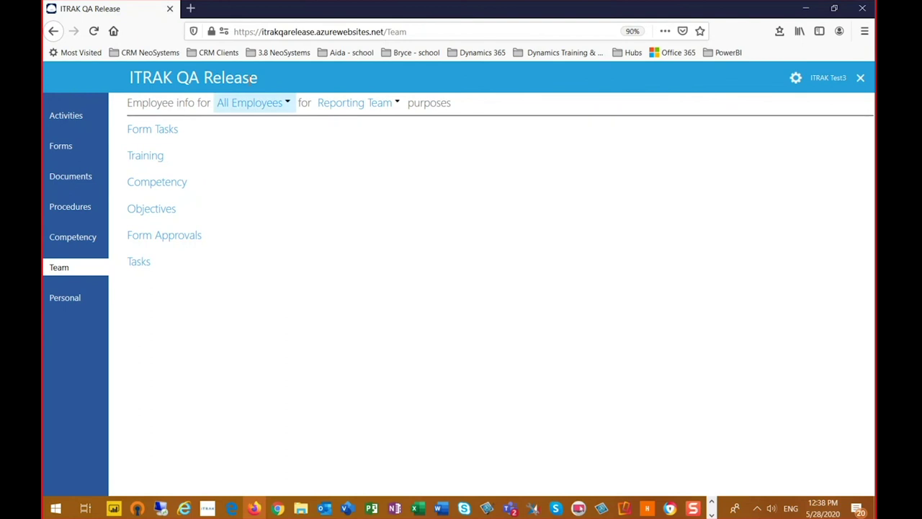
pyautogui.click(153, 189)
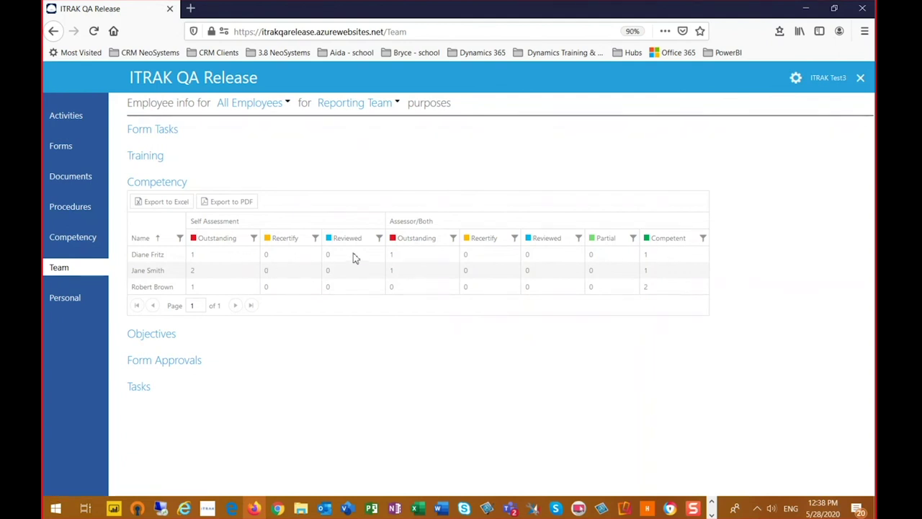
# - Show the assessed employee's competency records in the team information and inspect the completed Welding assessment
pyautogui.click(252, 104)
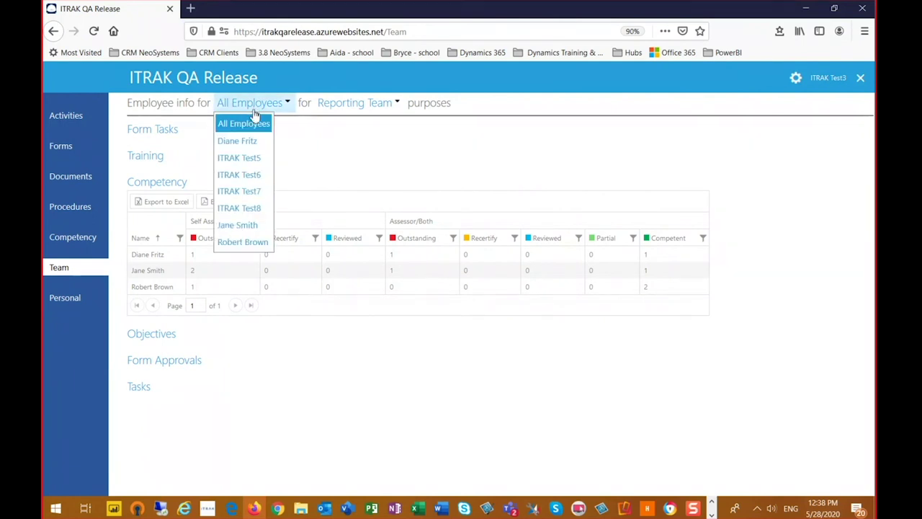
pyautogui.click(241, 226)
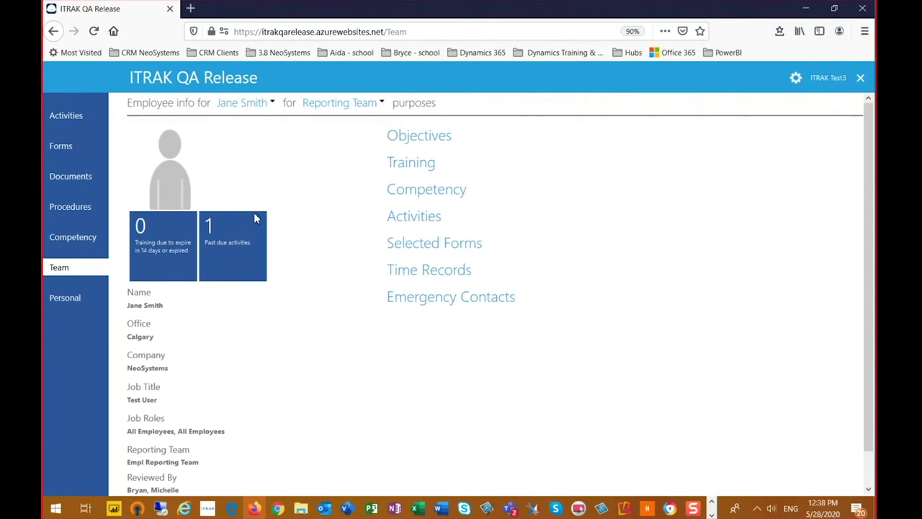
pyautogui.click(425, 194)
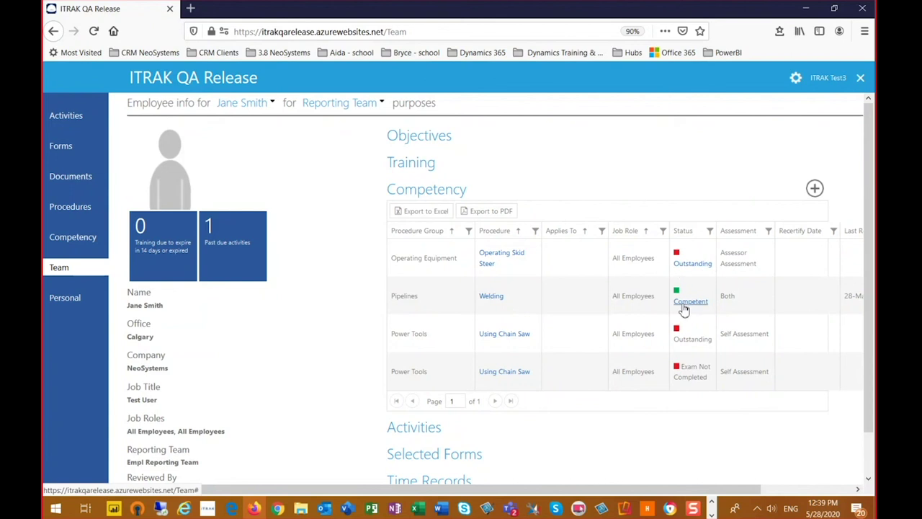
pyautogui.click(685, 302)
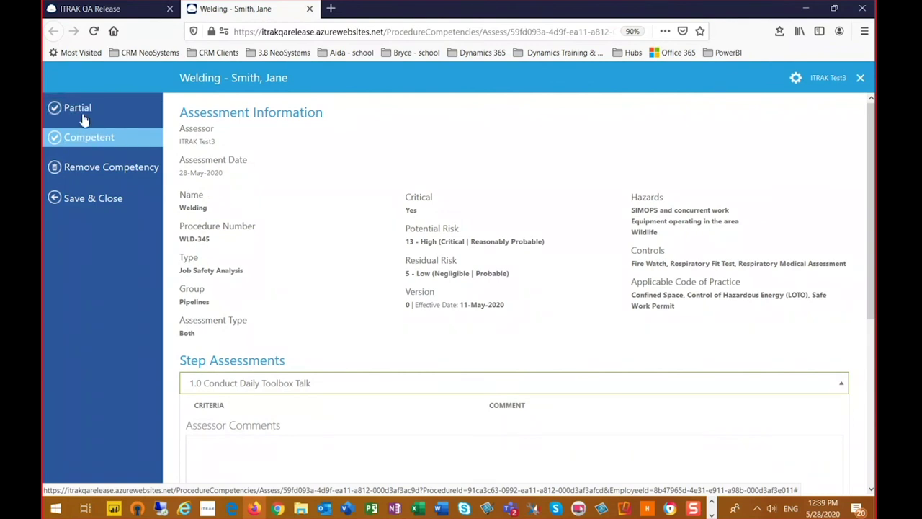
pyautogui.click(309, 9)
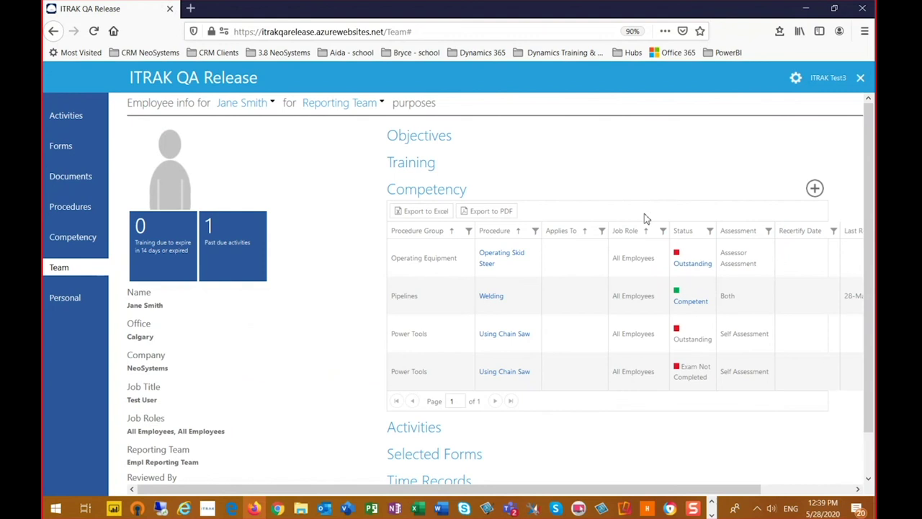
# - Open the outstanding Operating Skid Steer assessment of the employee and expand step 4.0 Mount/dismount, start/shutdown Skidsteer
pyautogui.click(691, 264)
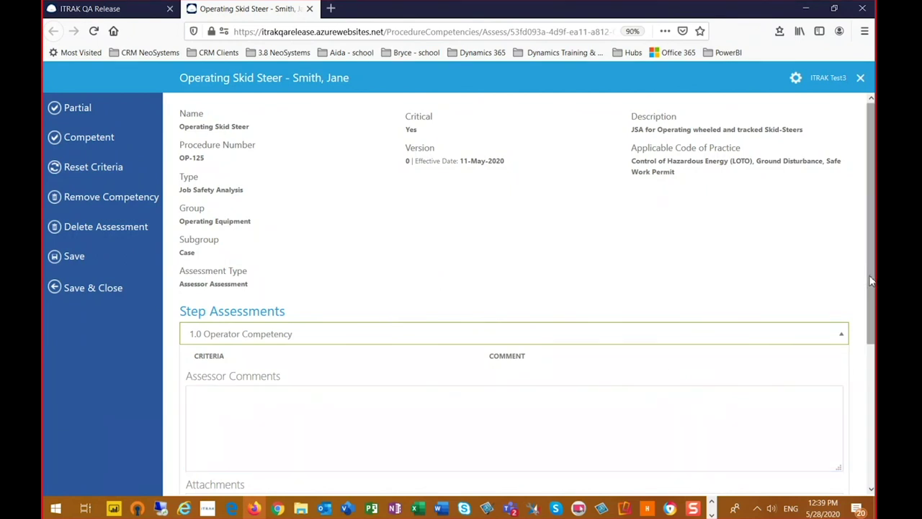
pyautogui.moveTo(870, 281); pyautogui.dragTo(870, 432)
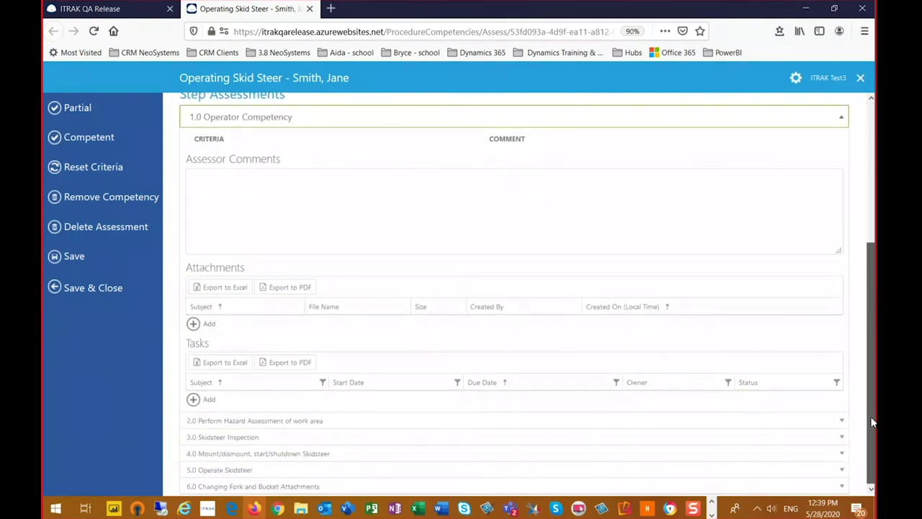
pyautogui.click(261, 454)
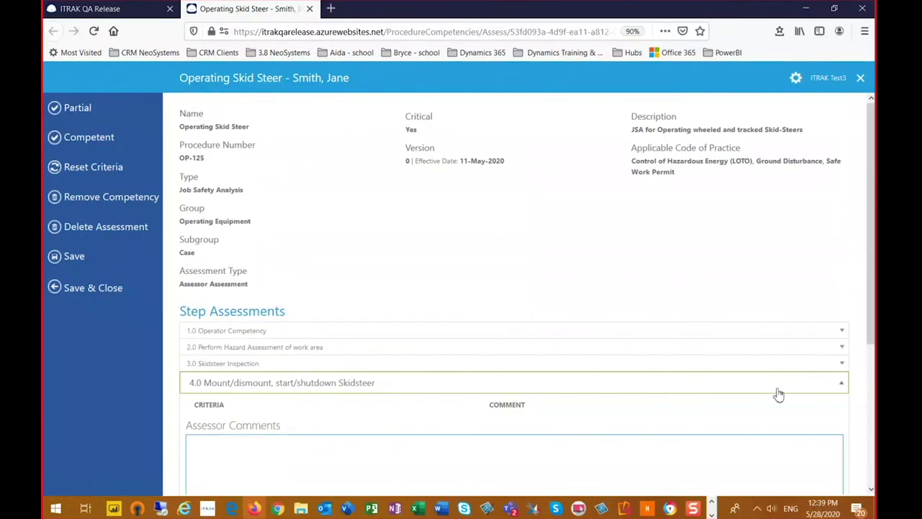
pyautogui.moveTo(871, 235); pyautogui.dragTo(858, 347)
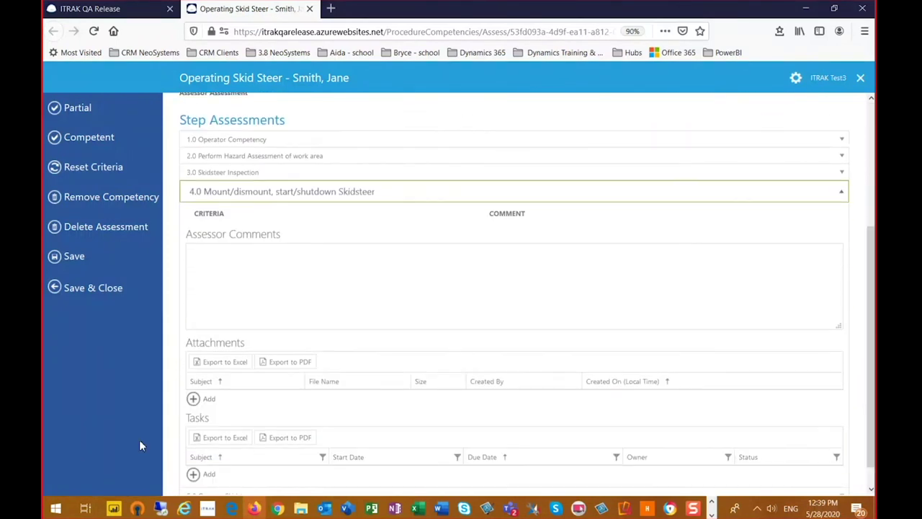
# - Add a task to step 4.0 with a subject about reviewing Step 4 with the employee, and mark the assessment as Partial
pyautogui.click(208, 475)
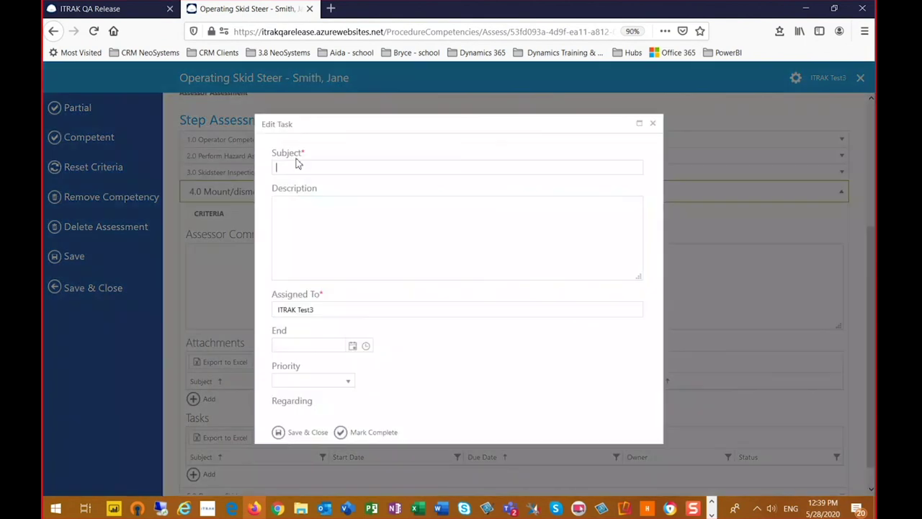
pyautogui.write('Review')
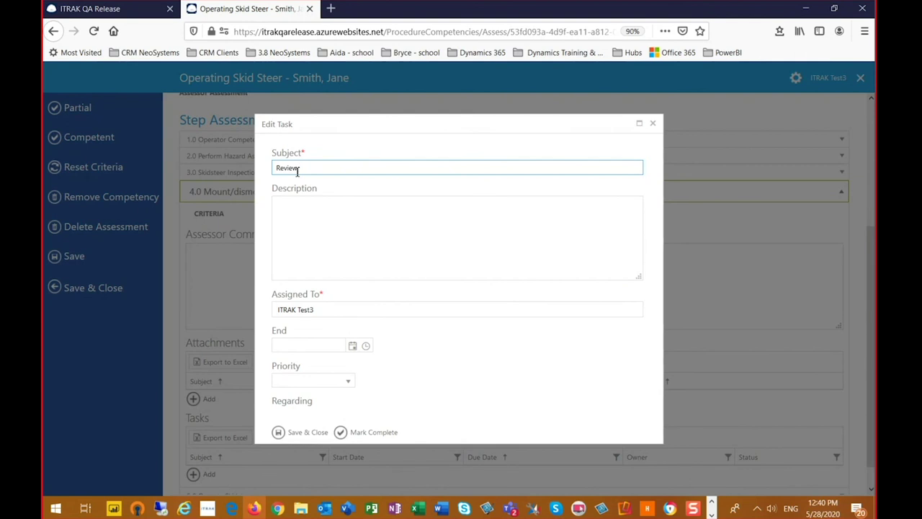
pyautogui.write(' Step 4 with Jane')
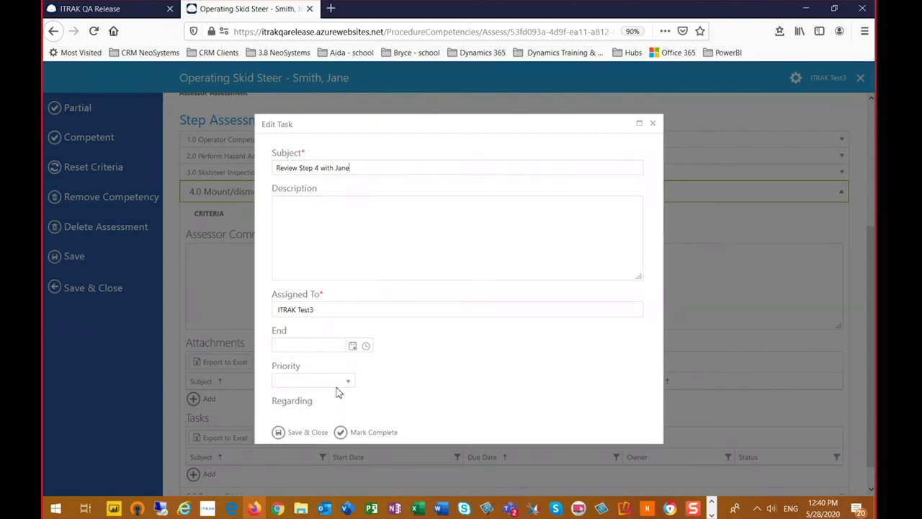
pyautogui.click(308, 433)
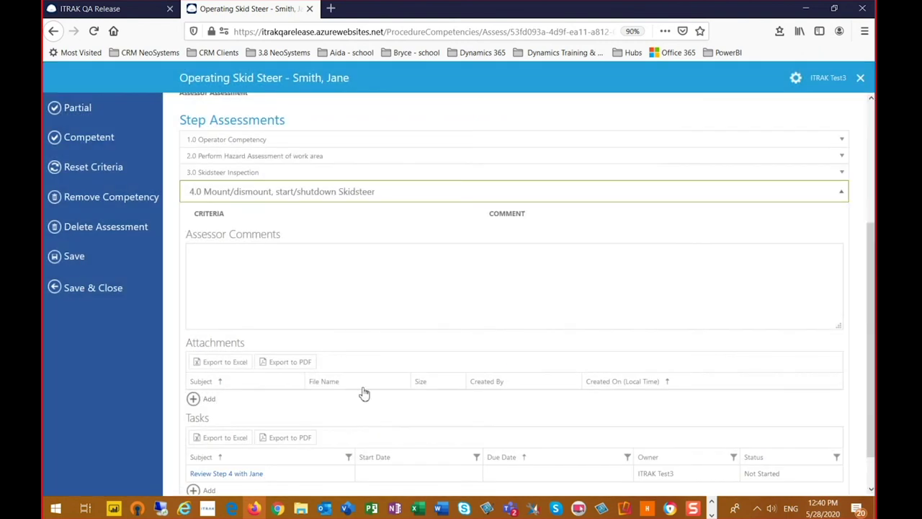
pyautogui.click(90, 109)
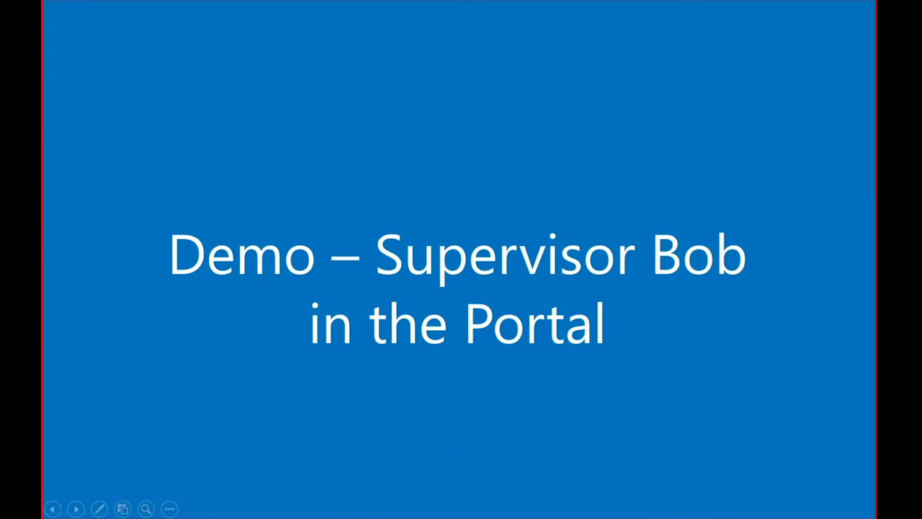
pyautogui.press('Right')
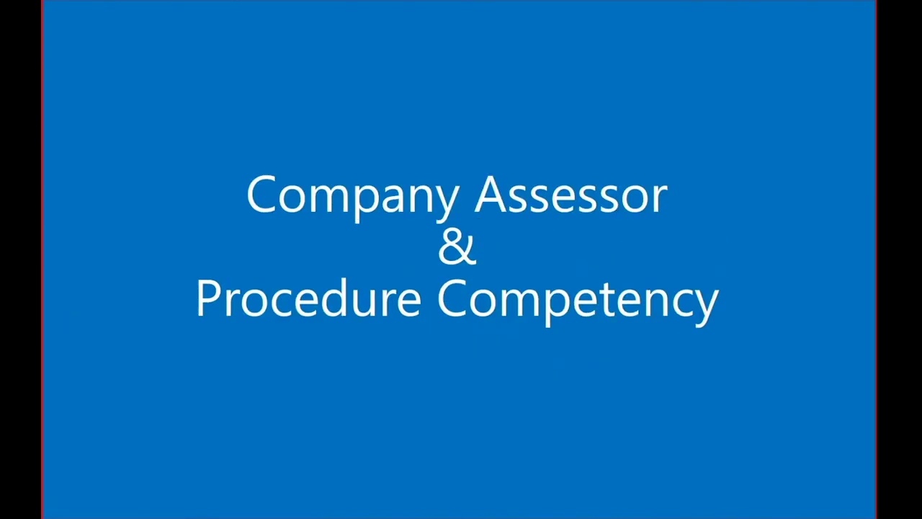
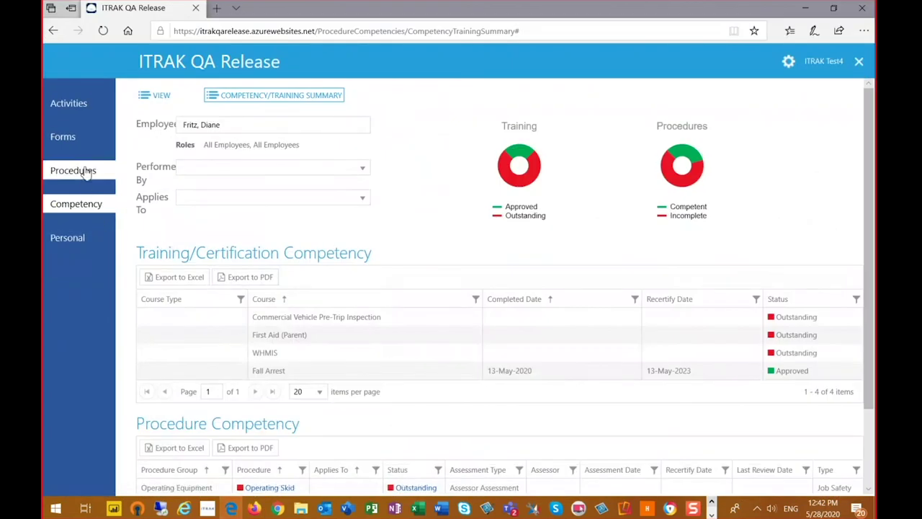
# - Open the Perform Hazard Assessment of work area step of the active Operating Skid Steer procedure and show its assessment criteria
pyautogui.click(84, 171)
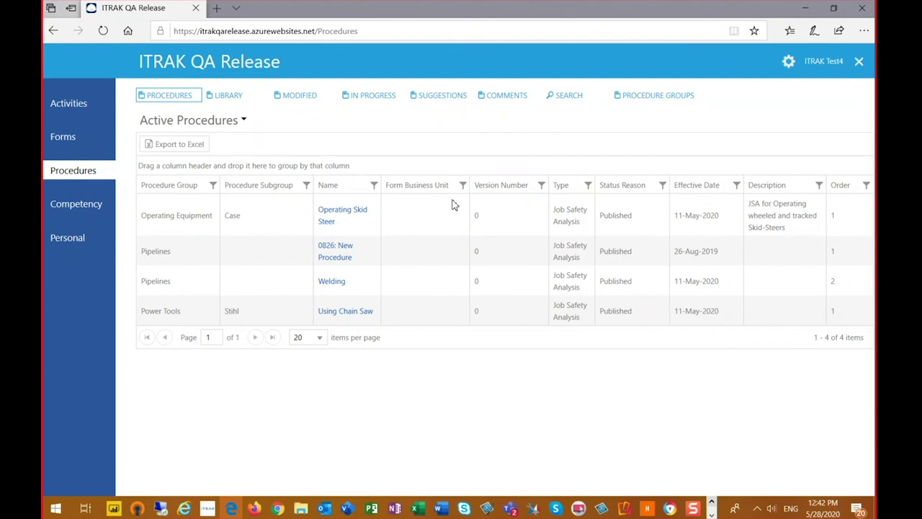
pyautogui.click(339, 216)
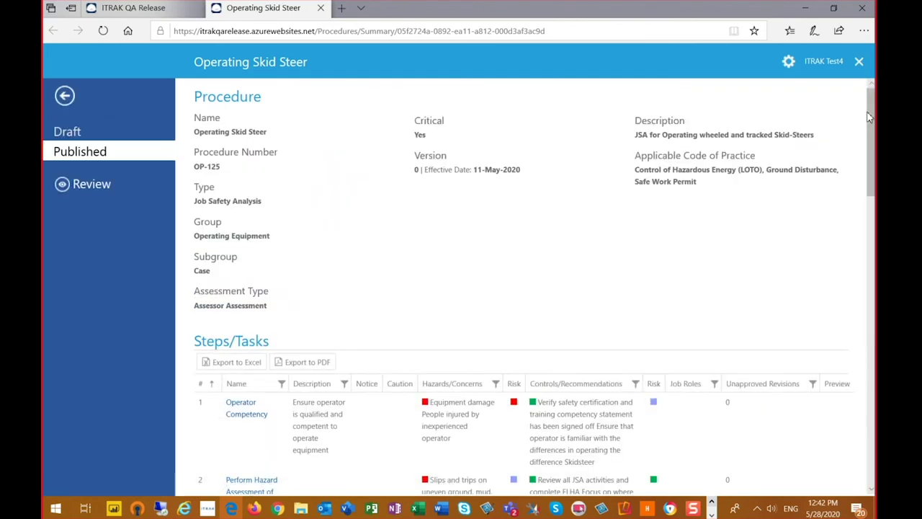
pyautogui.moveTo(869, 111); pyautogui.dragTo(867, 159)
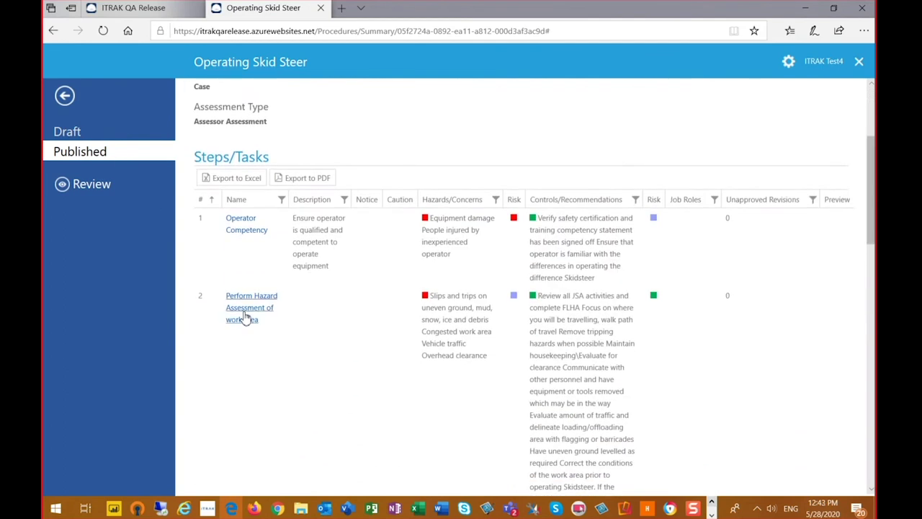
pyautogui.click(245, 317)
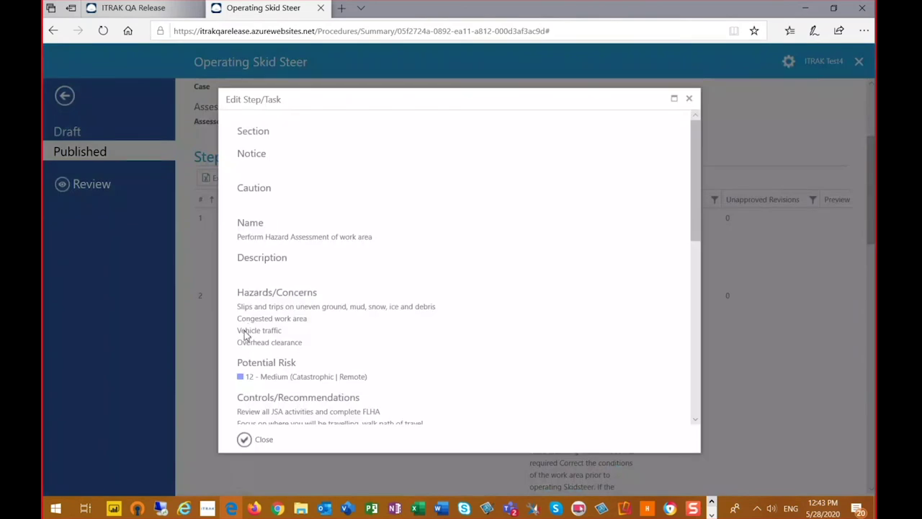
pyautogui.moveTo(694, 176); pyautogui.dragTo(694, 205)
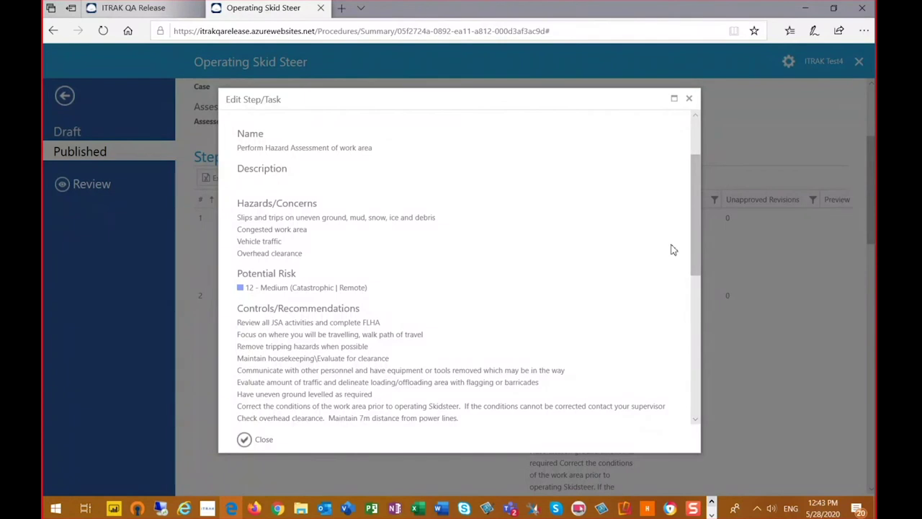
pyautogui.moveTo(697, 173); pyautogui.dragTo(698, 288)
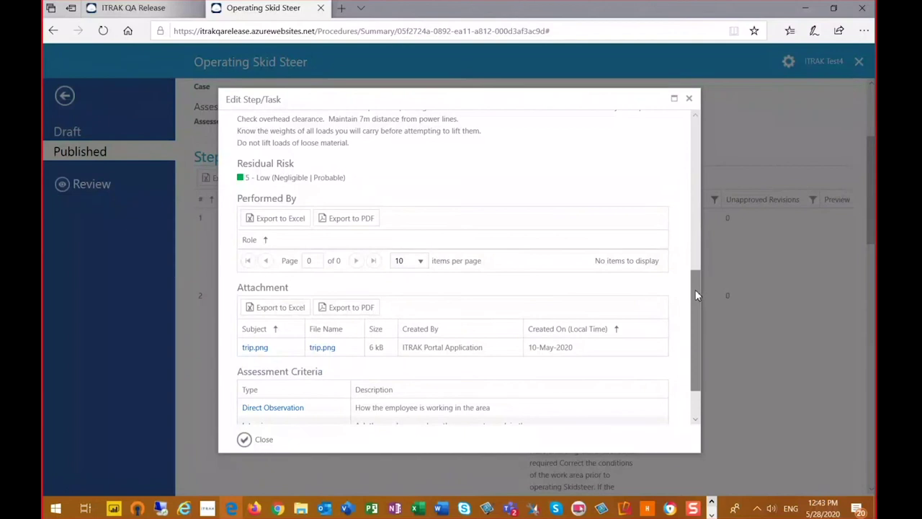
pyautogui.moveTo(696, 290); pyautogui.dragTo(696, 340)
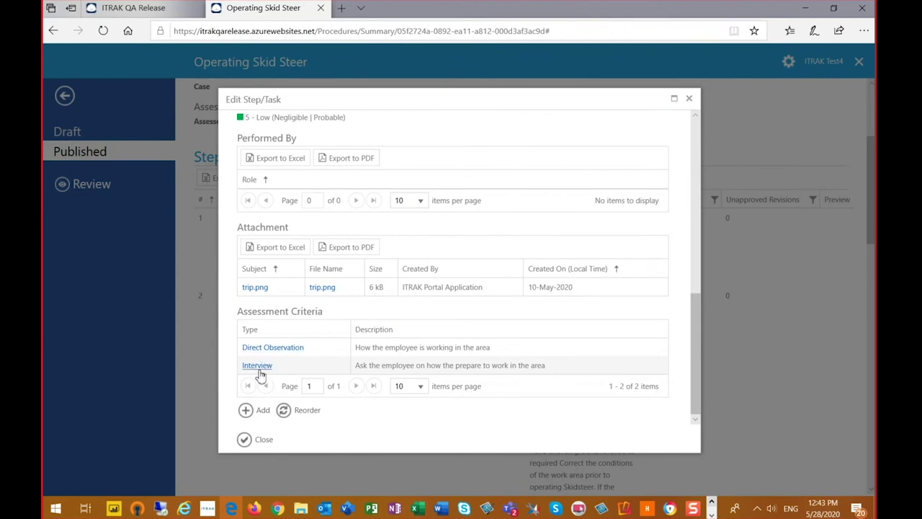
# - Add a Note assessment criterion reading "Make note of how the employee addresses the hazards in the work area", and close the procedure
pyautogui.click(263, 411)
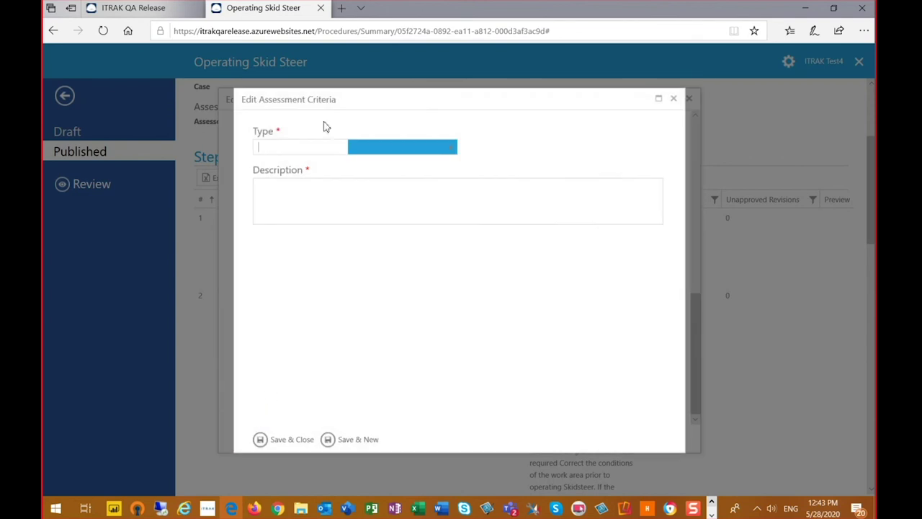
pyautogui.click(449, 148)
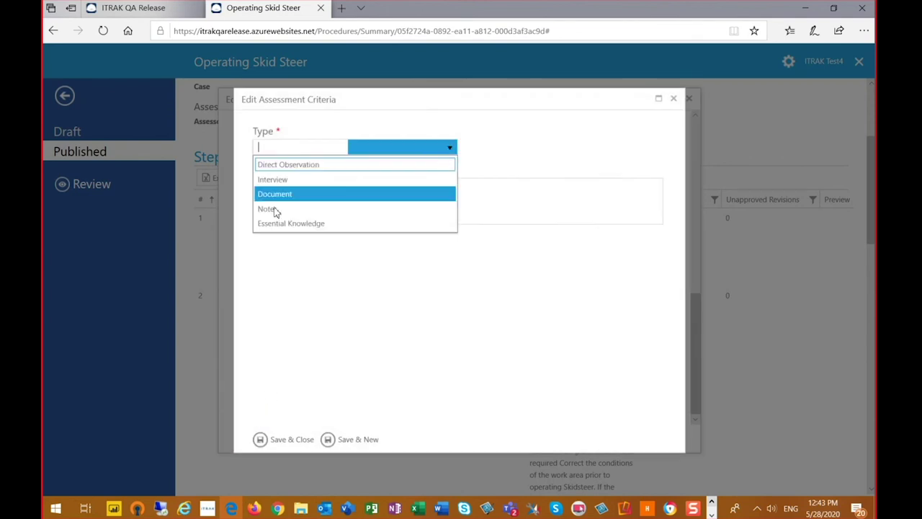
pyautogui.click(261, 209)
pyautogui.click(289, 195)
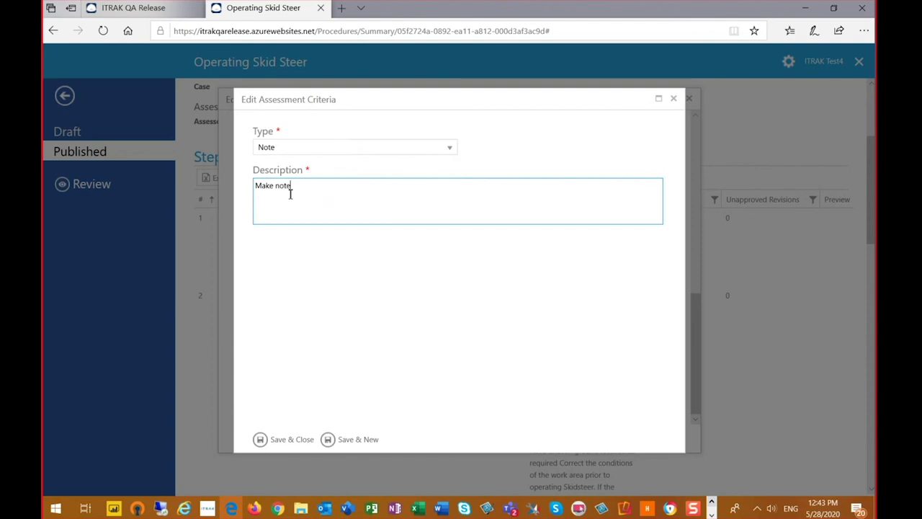
pyautogui.write('Make note of how the employee addresses the hazards in the work area')
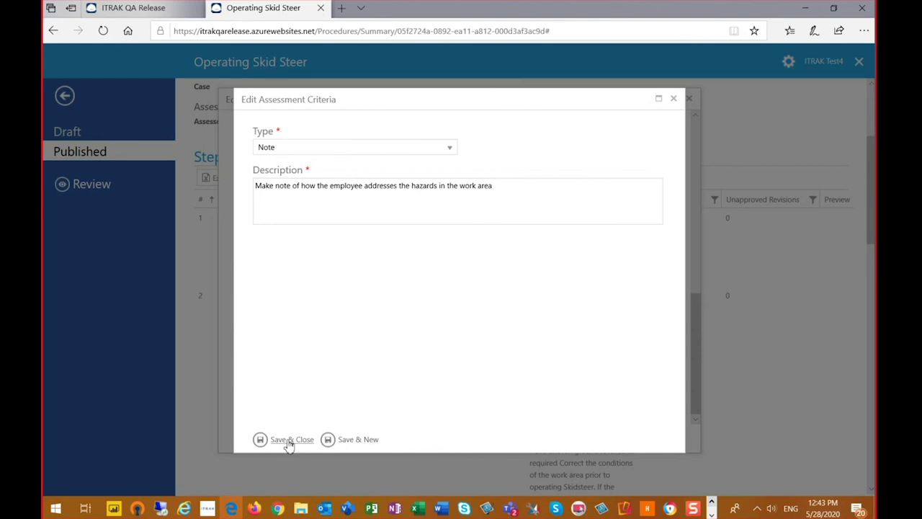
pyautogui.click(289, 441)
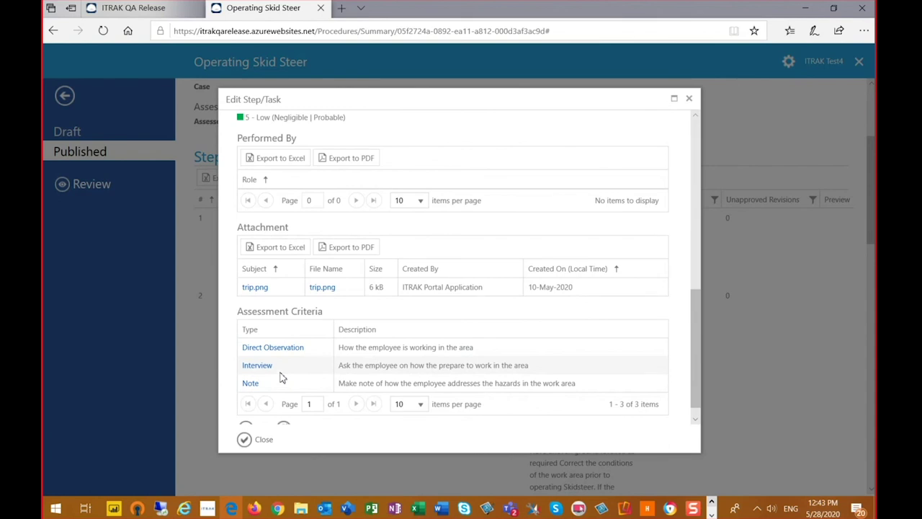
pyautogui.click(263, 441)
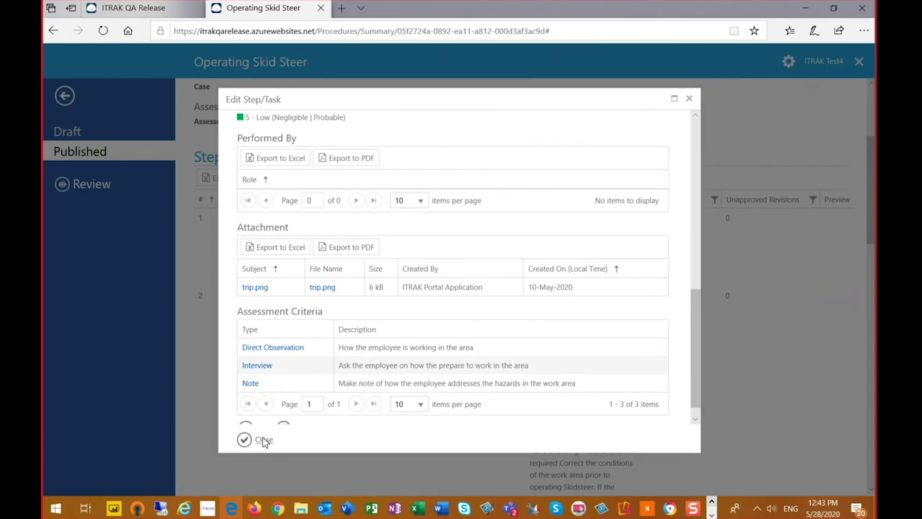
pyautogui.click(65, 96)
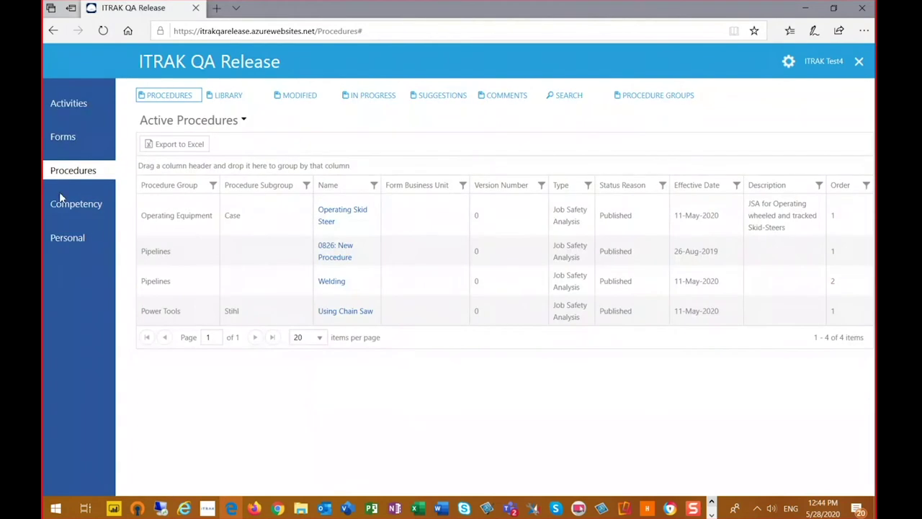
# - Show the active procedure competencies of all employees and check which competency views are available
pyautogui.click(88, 204)
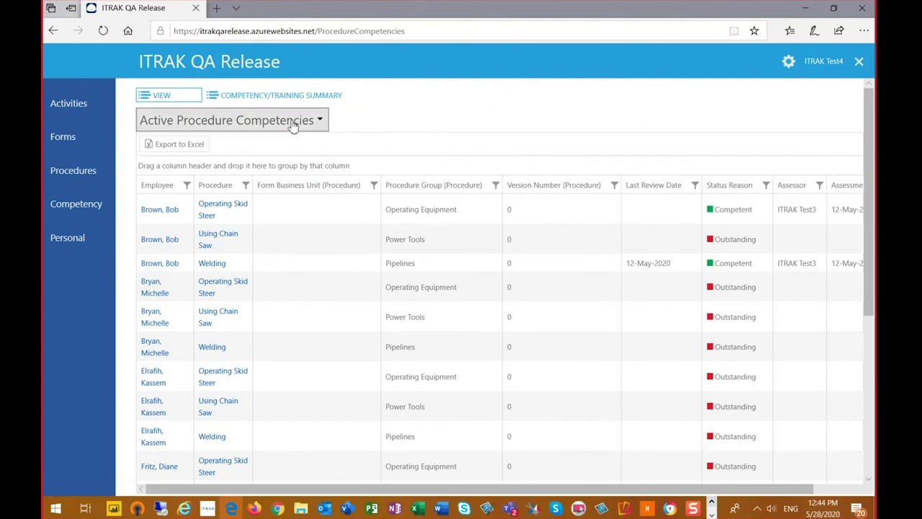
pyautogui.click(238, 121)
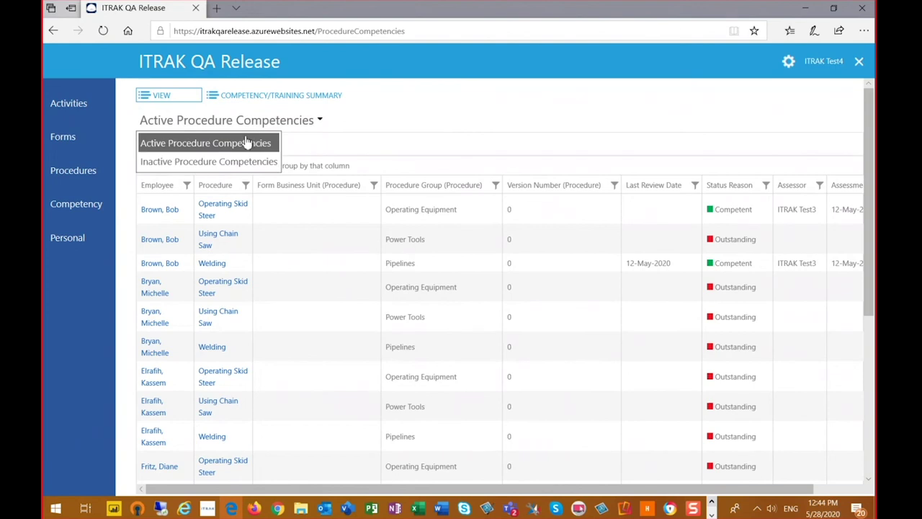
pyautogui.click(305, 101)
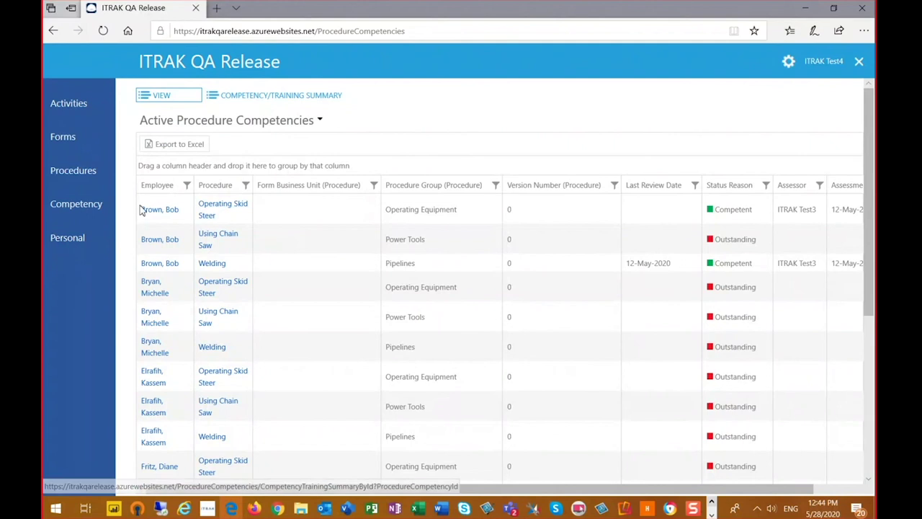
# - Find an employee by first name in the Competency/Training Summary and inspect the competent and incomplete portions of their Procedures chart
pyautogui.click(207, 210)
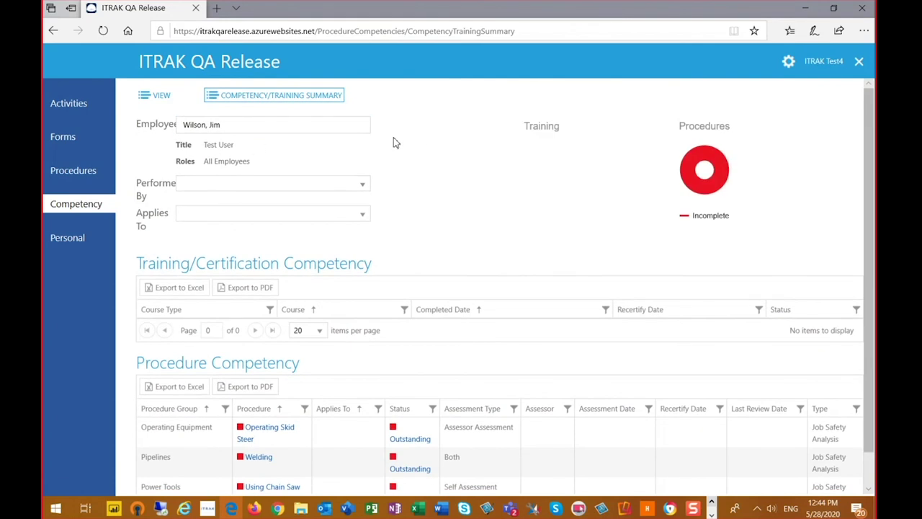
pyautogui.click(252, 131)
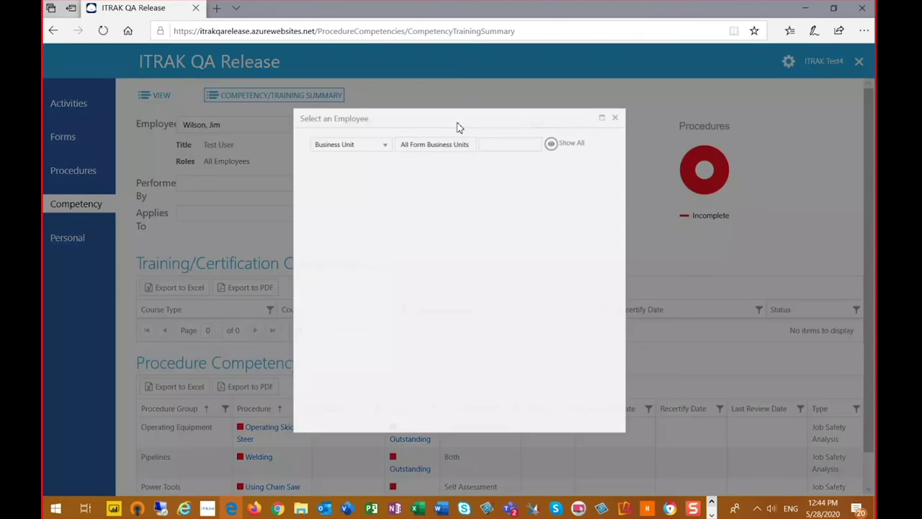
pyautogui.click(505, 131)
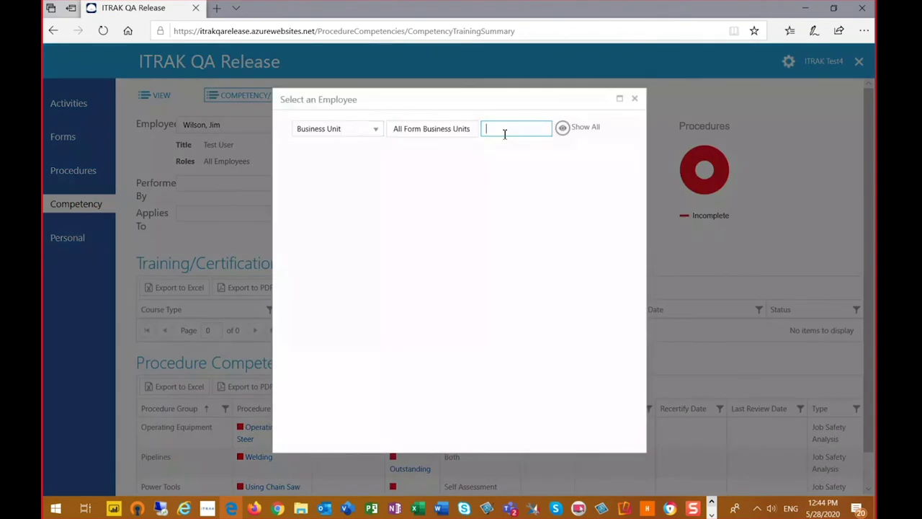
pyautogui.write('diane')
pyautogui.click(562, 127)
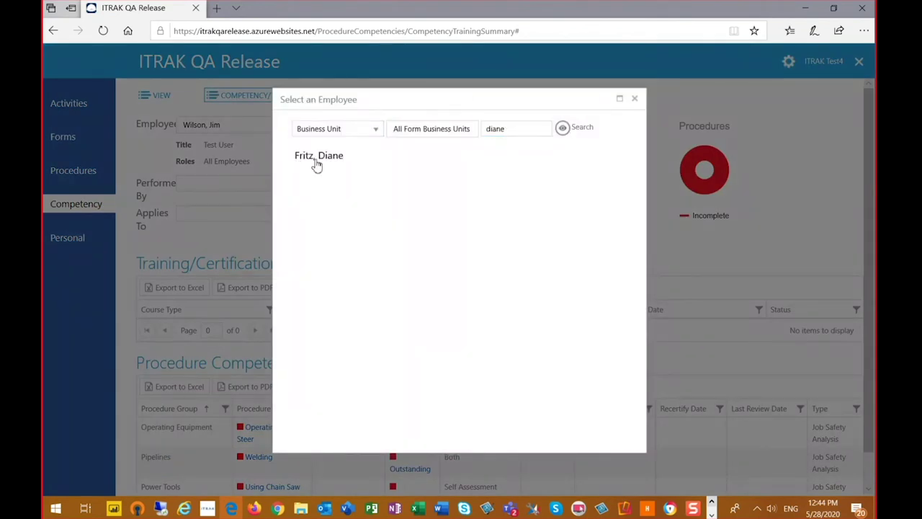
pyautogui.click(319, 160)
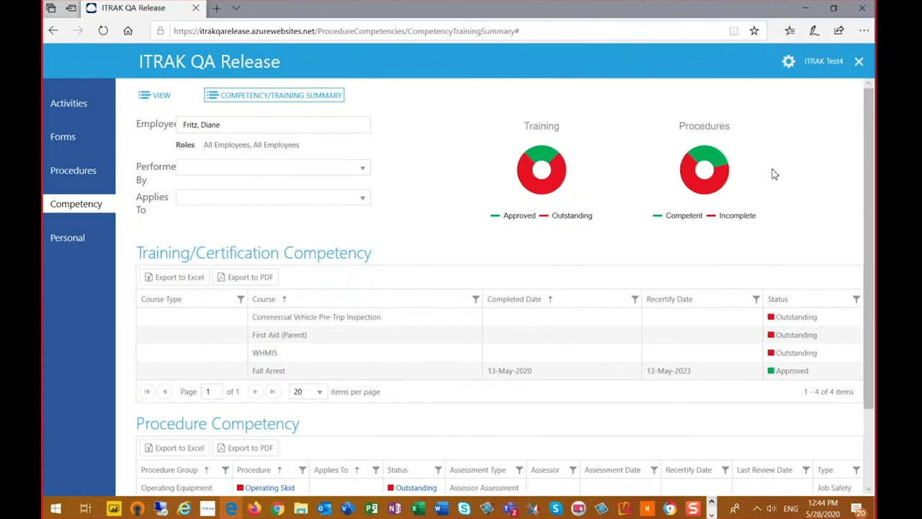
pyautogui.moveTo(719, 164)
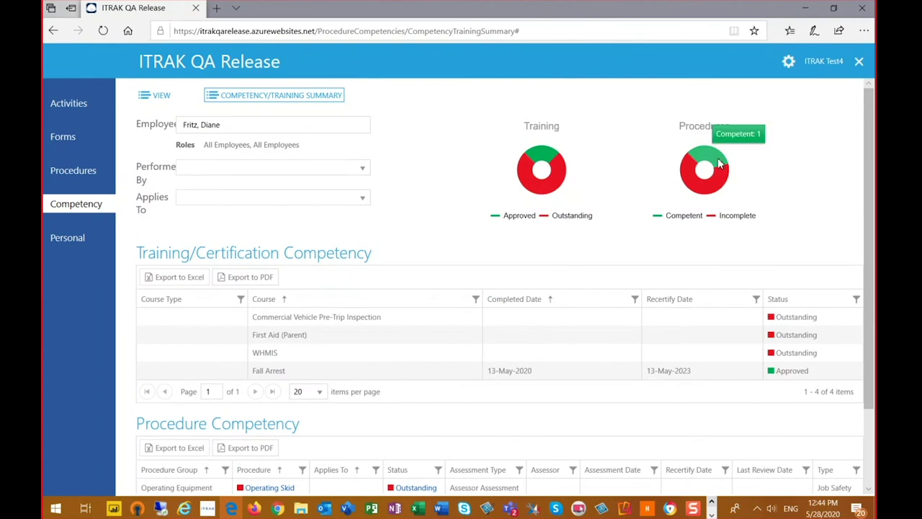
pyautogui.moveTo(723, 184)
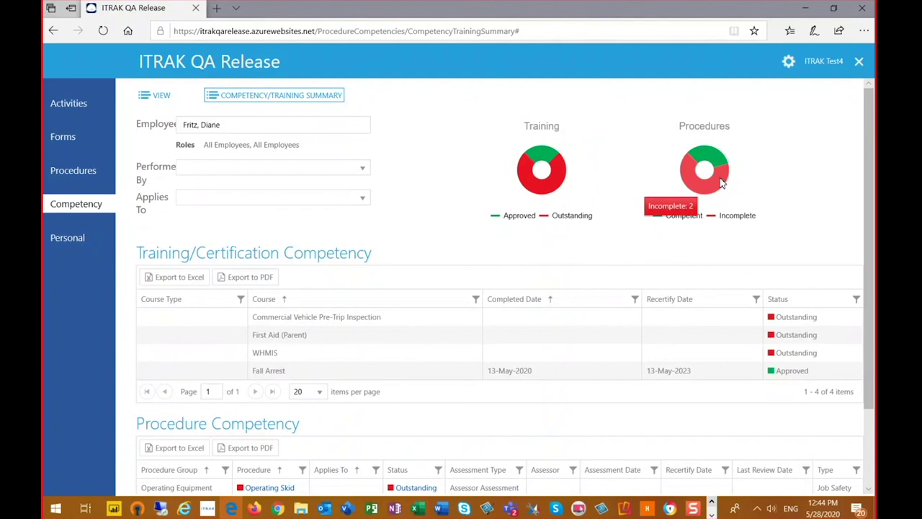
# - Open the employee's outstanding Operating Skid Steer assessment and show the criteria of step 2.0 Perform Hazard Assessment of work area
pyautogui.moveTo(553, 183)
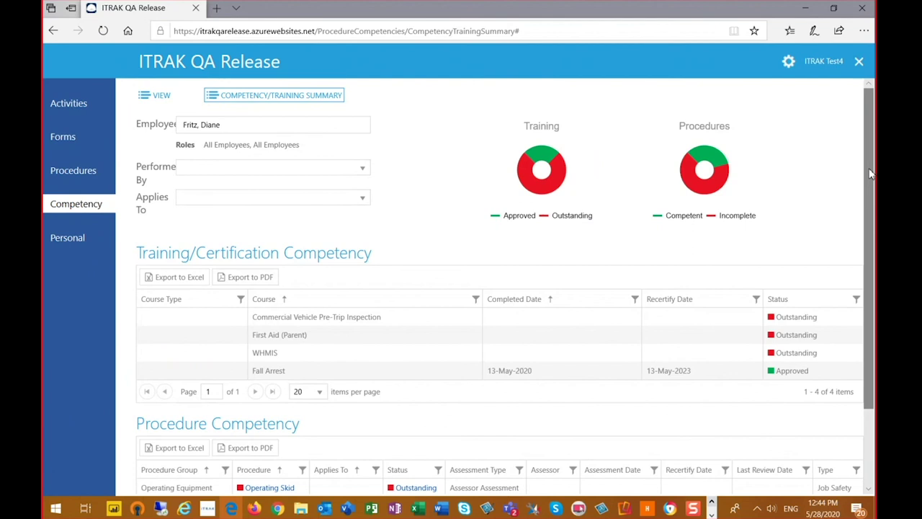
pyautogui.moveTo(870, 173); pyautogui.dragTo(872, 269)
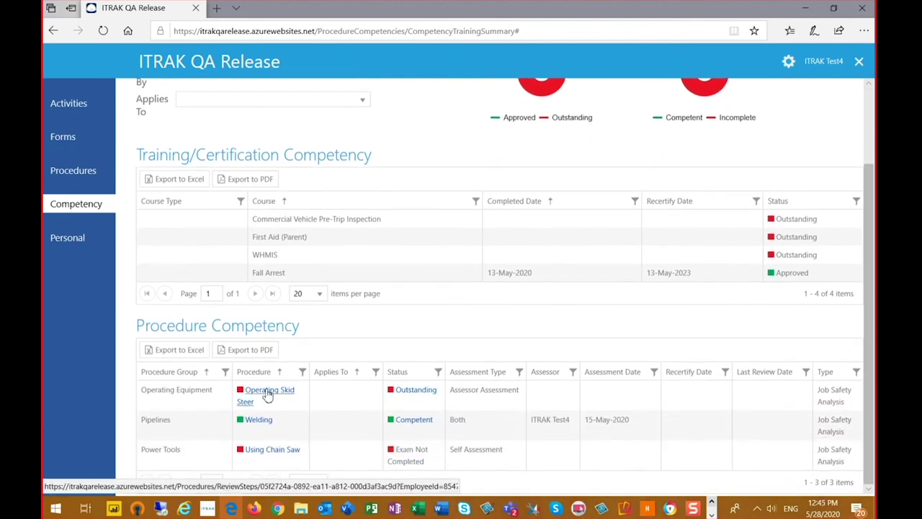
pyautogui.click(421, 394)
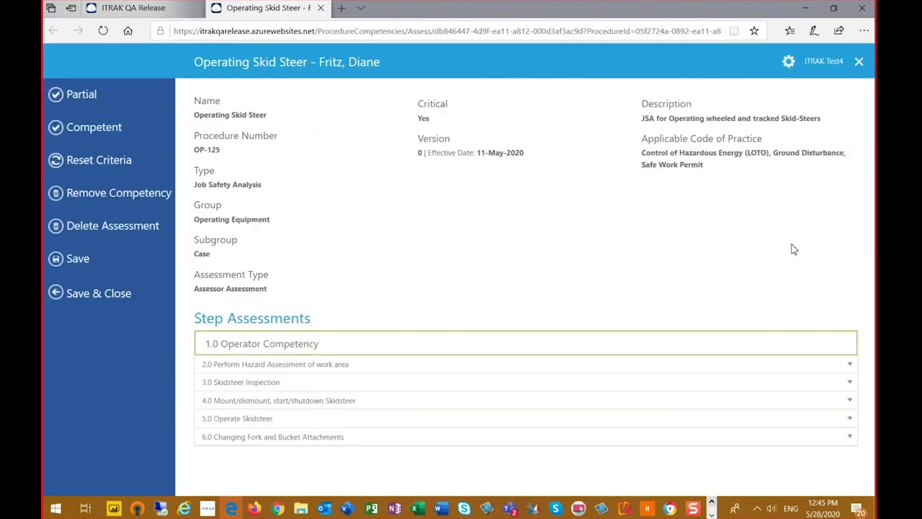
pyautogui.moveTo(869, 179); pyautogui.dragTo(867, 352)
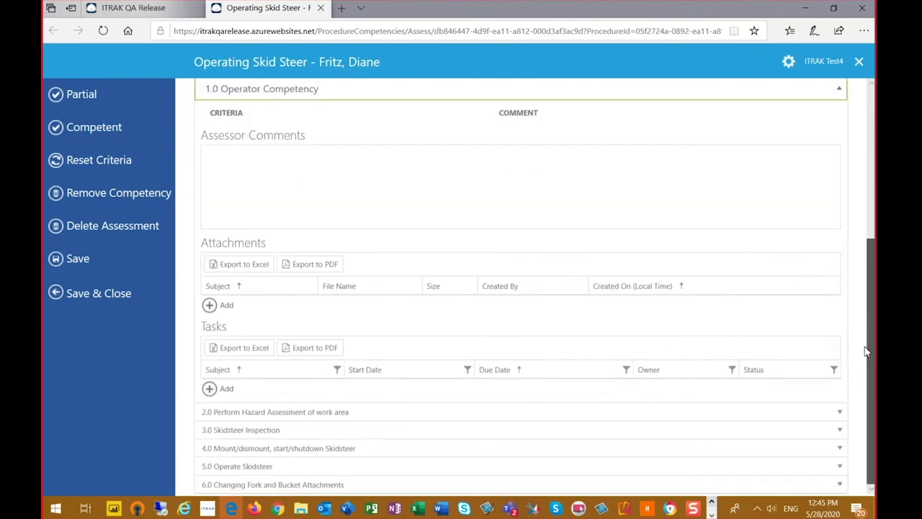
pyautogui.click(263, 417)
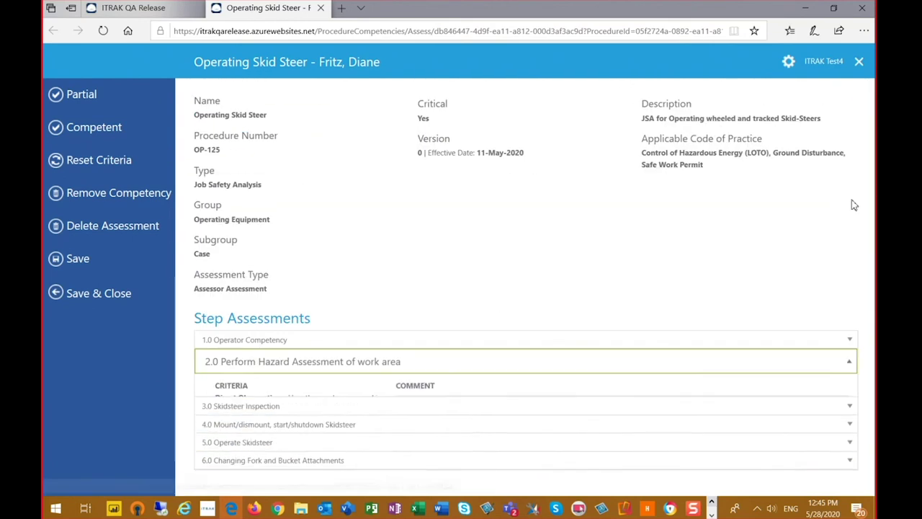
pyautogui.scroll(-1, 829, 258)
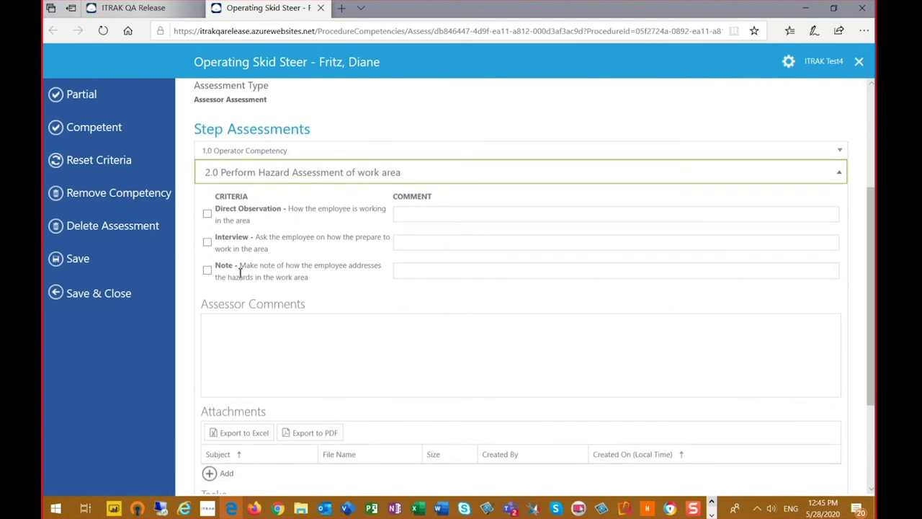
# - Check off the Direct Observation and Interview criteria, commenting that the employee "is working great!" and "prepares by....", with the employee's first name before each
pyautogui.click(206, 213)
pyautogui.click(428, 215)
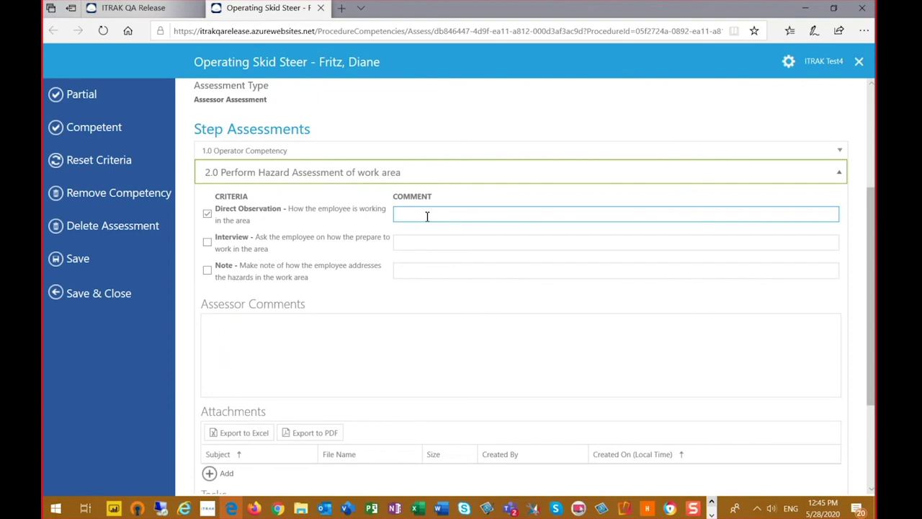
pyautogui.write('Diane is working great!')
pyautogui.click(208, 243)
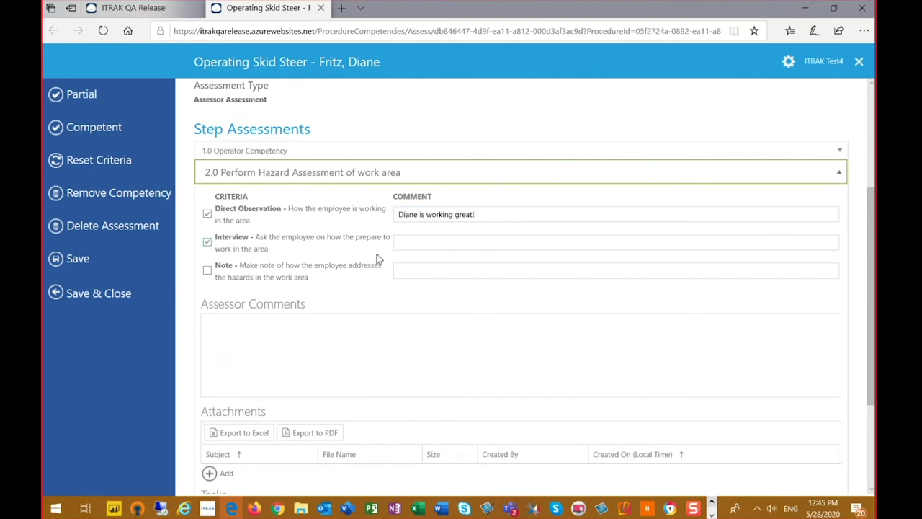
pyautogui.click(423, 242)
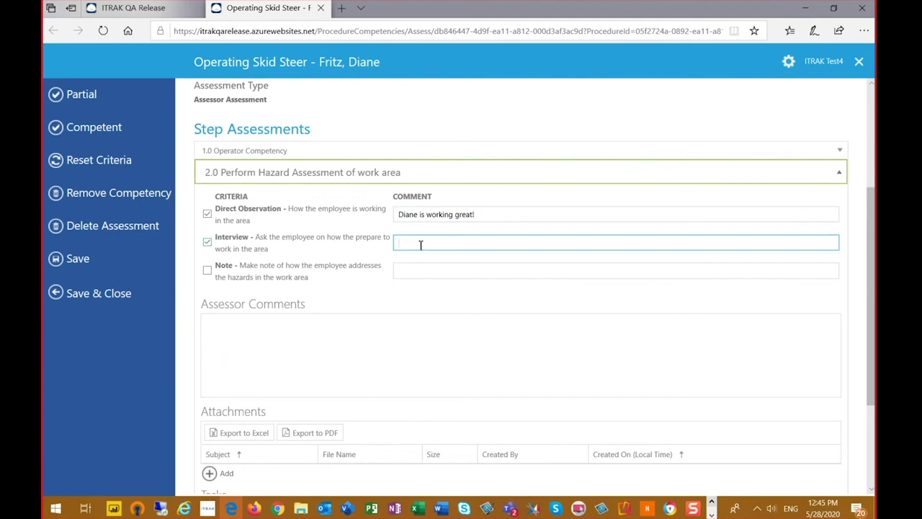
pyautogui.write('Diane prepares by....')
# - Check off the Note criterion, leaving its comment and the assessor comments blank
pyautogui.click(207, 270)
pyautogui.click(413, 271)
pyautogui.click(342, 346)
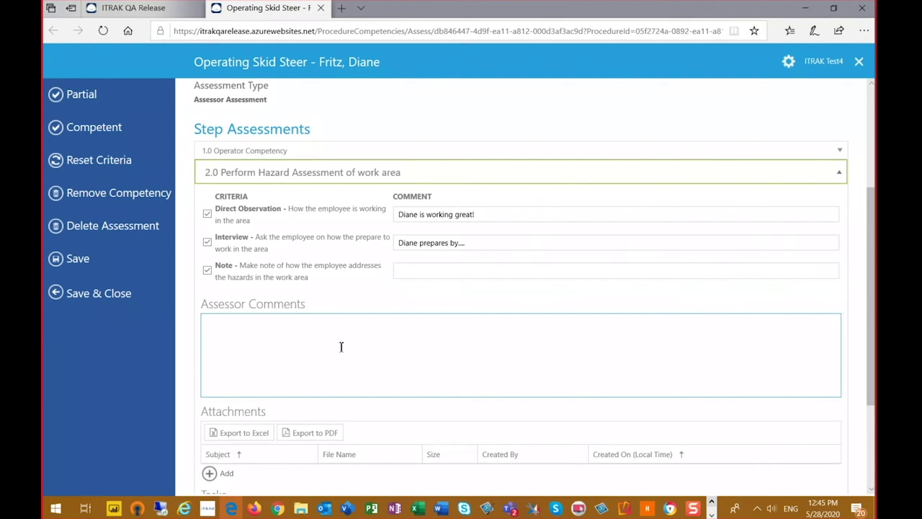
pyautogui.click(411, 278)
pyautogui.click(413, 275)
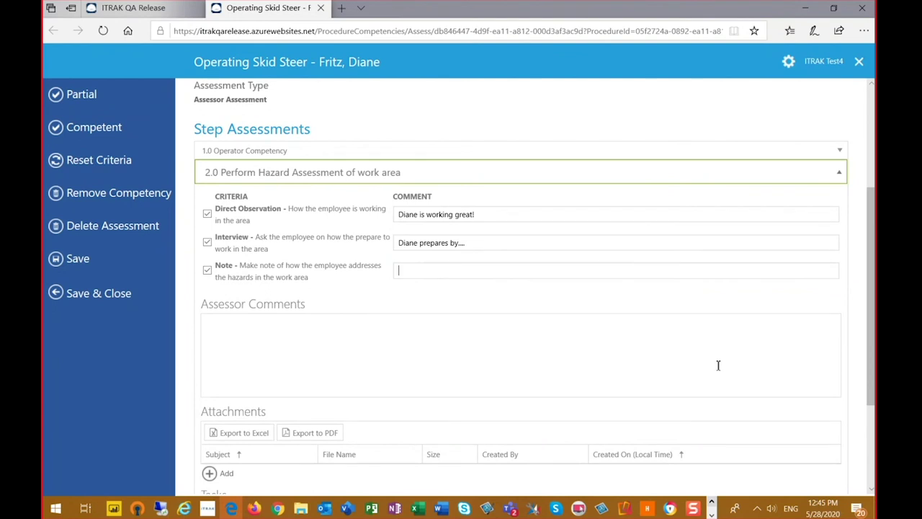
# - Mark the employee Competent in Operating Skid Steer and inspect the incomplete portion of their Procedures chart in the summary
pyautogui.click(91, 129)
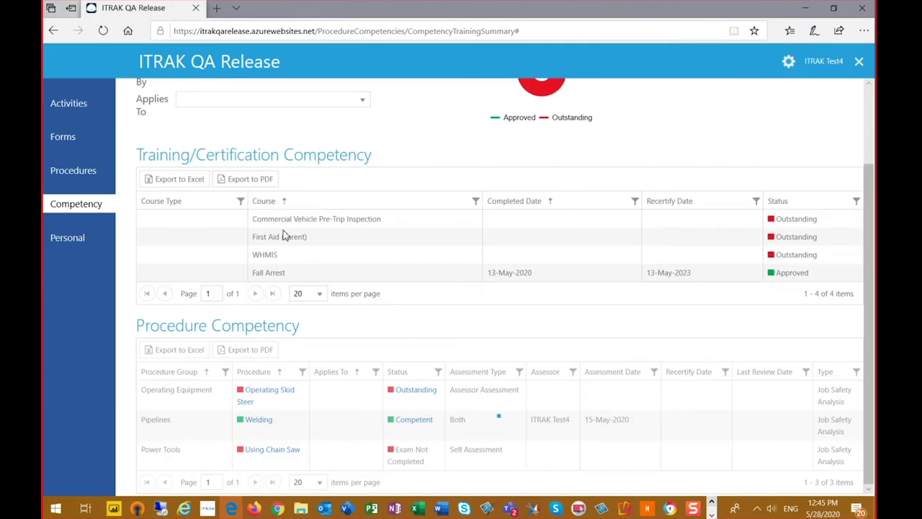
pyautogui.scroll(3, 872, 294)
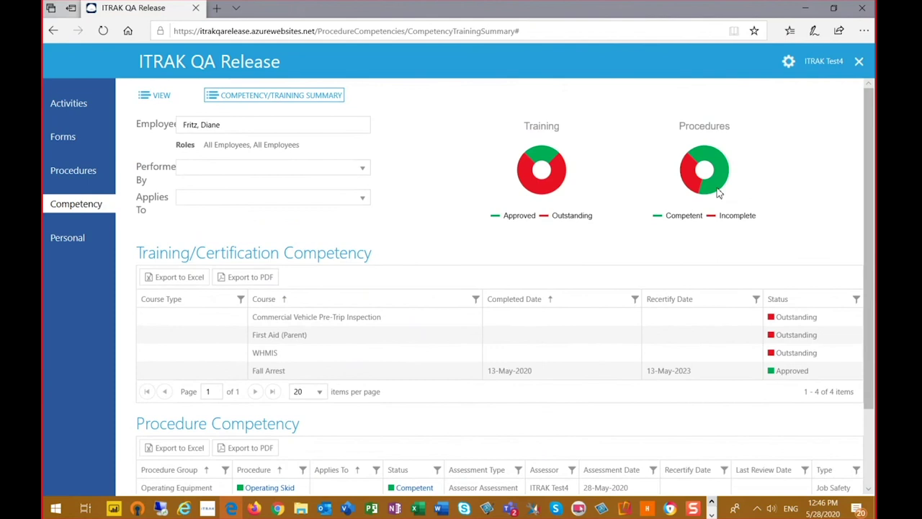
pyautogui.moveTo(688, 192)
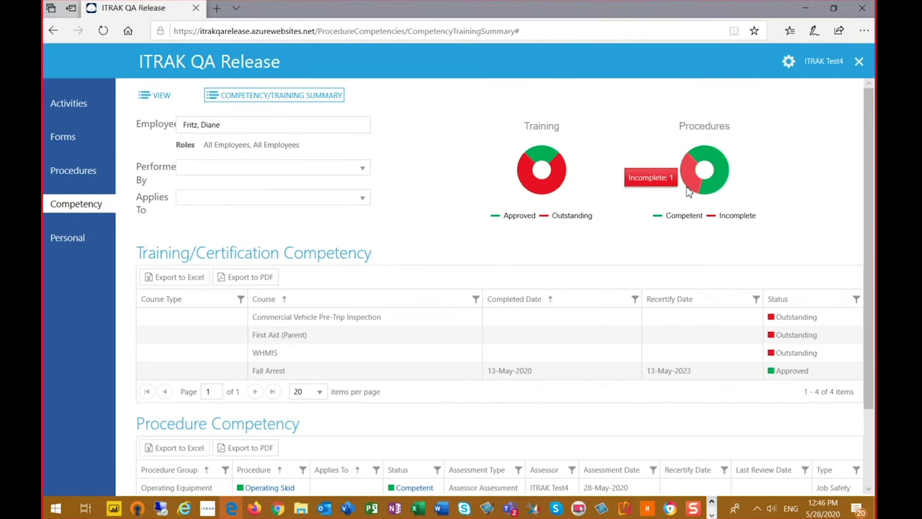